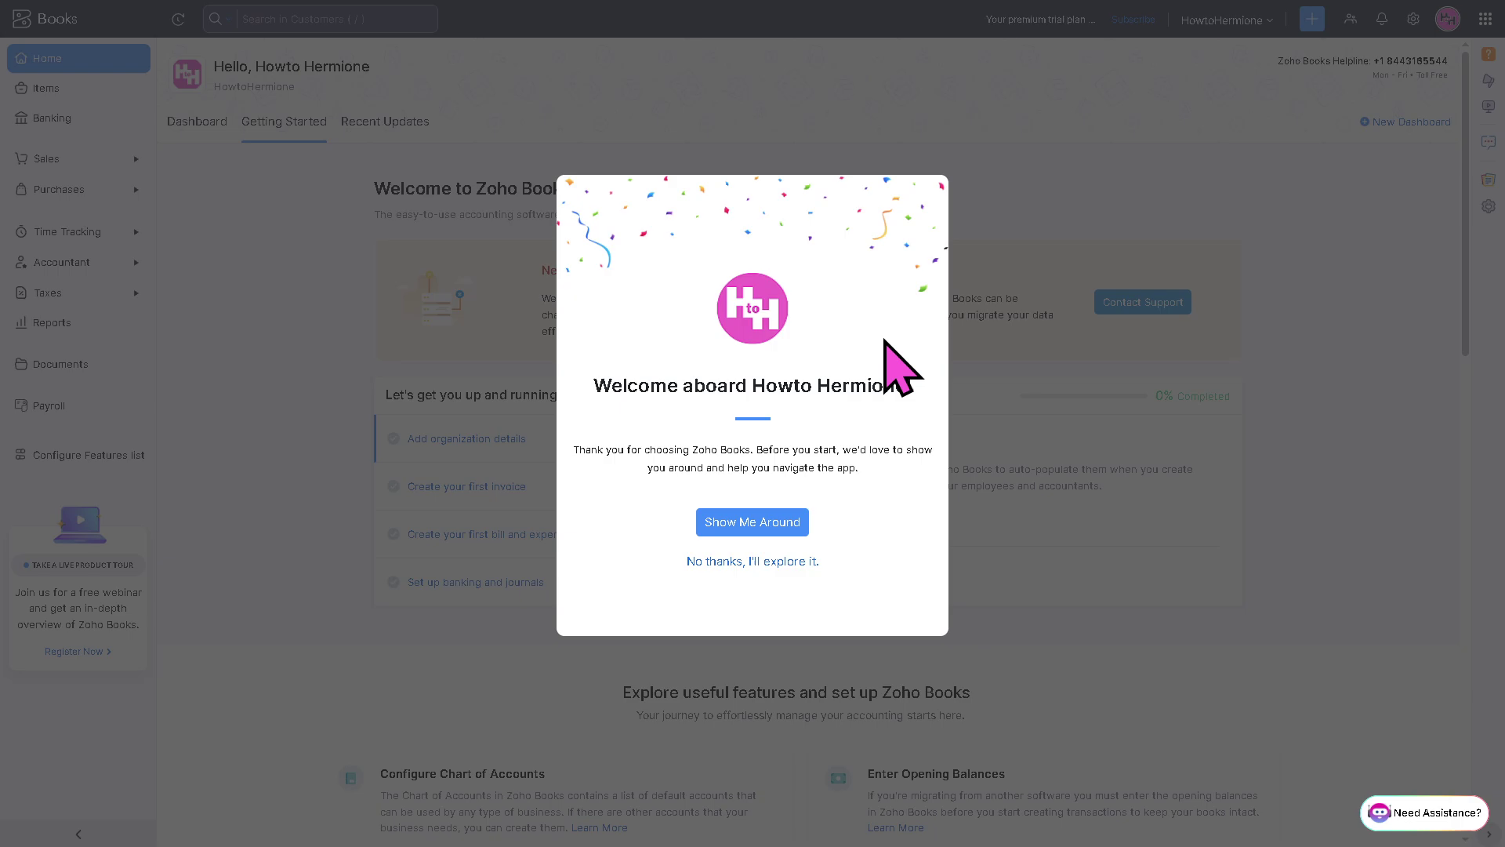
# Step: Decline the Zoho Books welcome tour with 'No thanks, I'll explore it.'
pyautogui.click(781, 563)
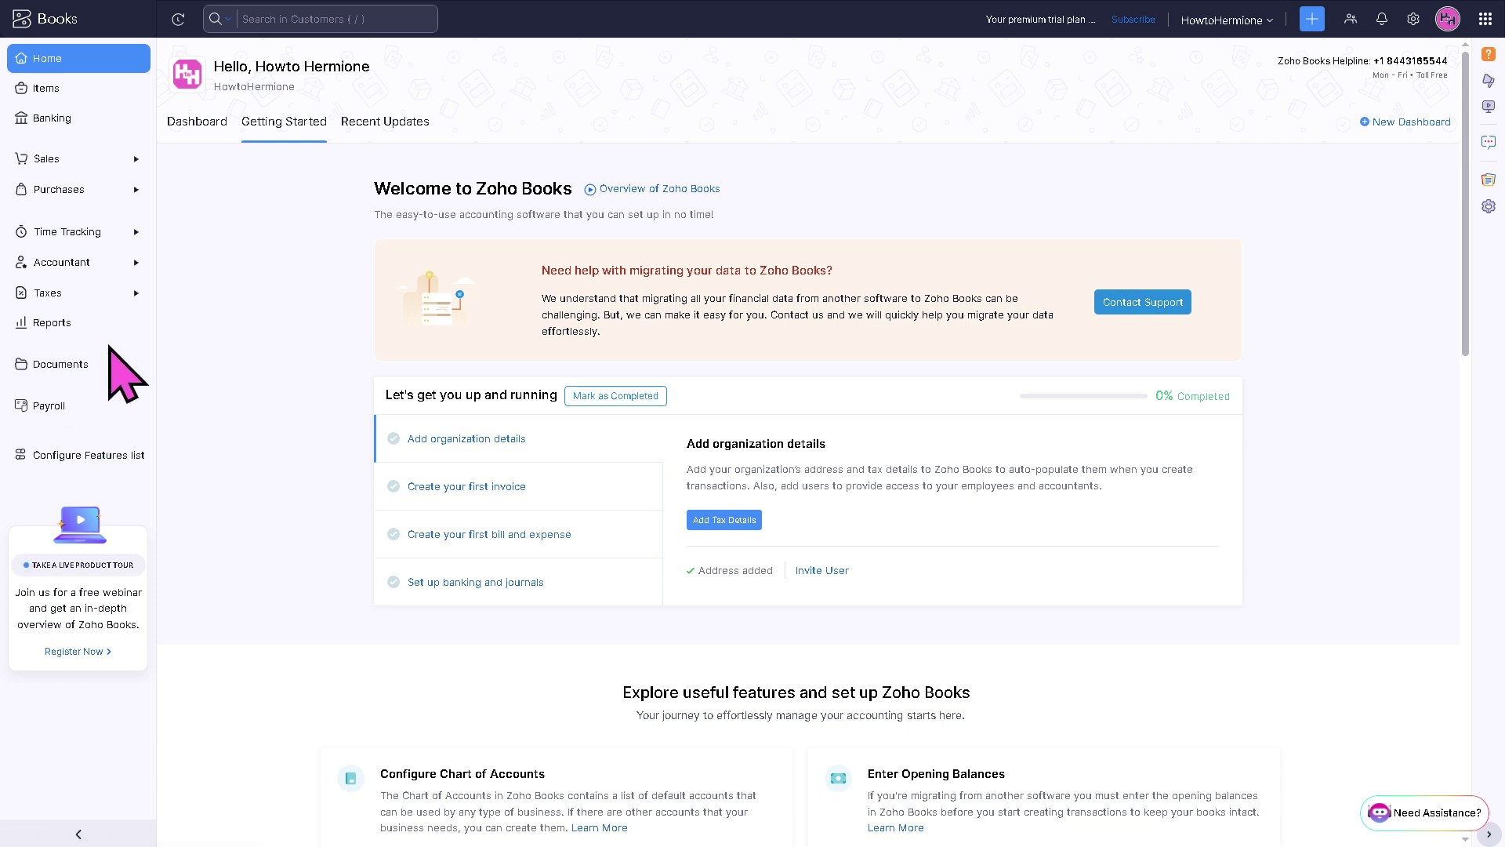
# Step: Open a blank new credit note from Sales > Credit Notes, then go to Invoices
pyautogui.click(79, 189)
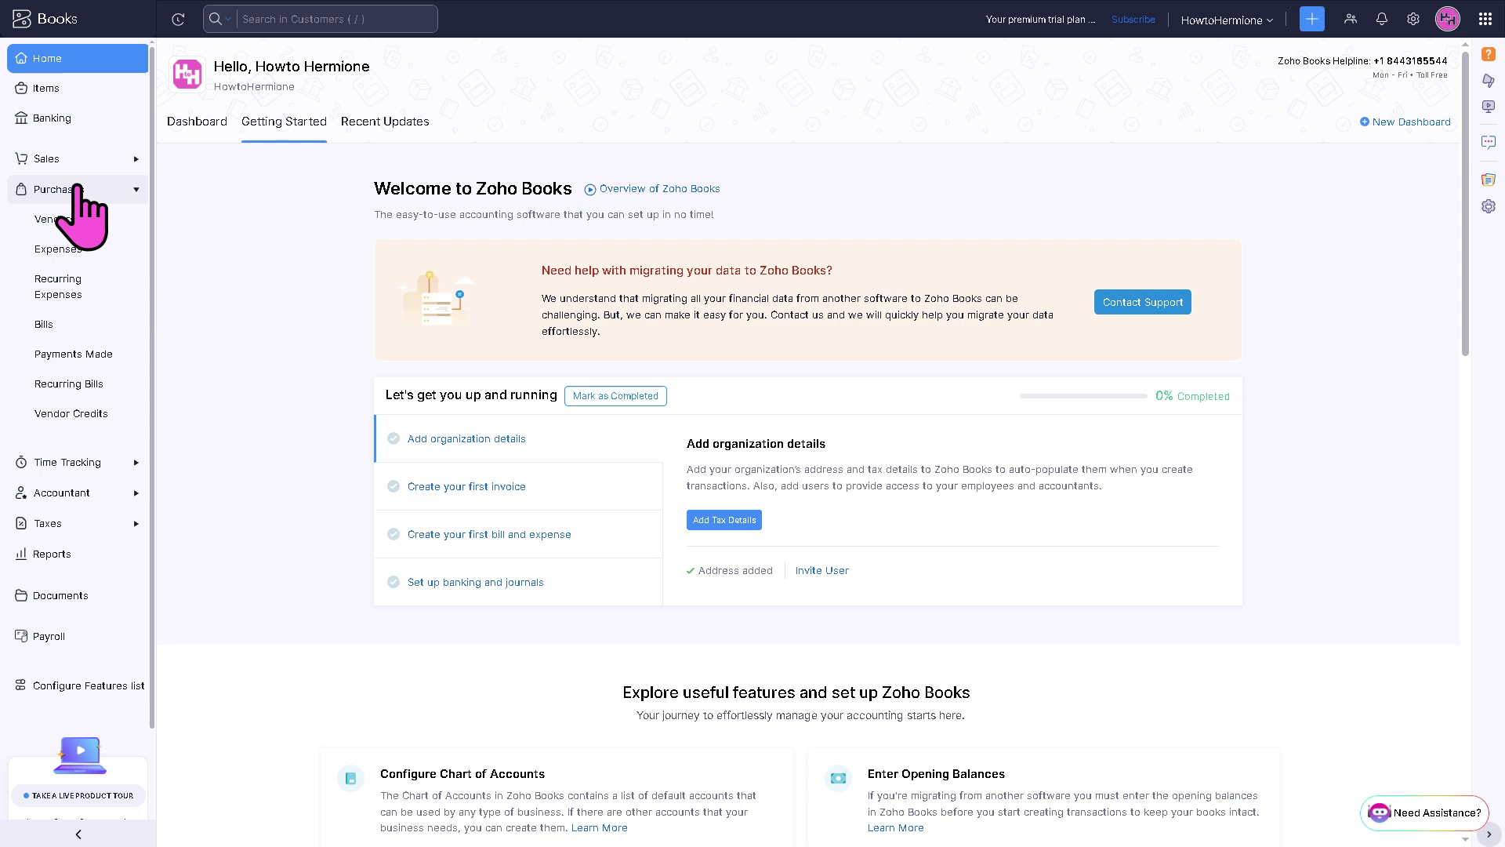
pyautogui.click(47, 158)
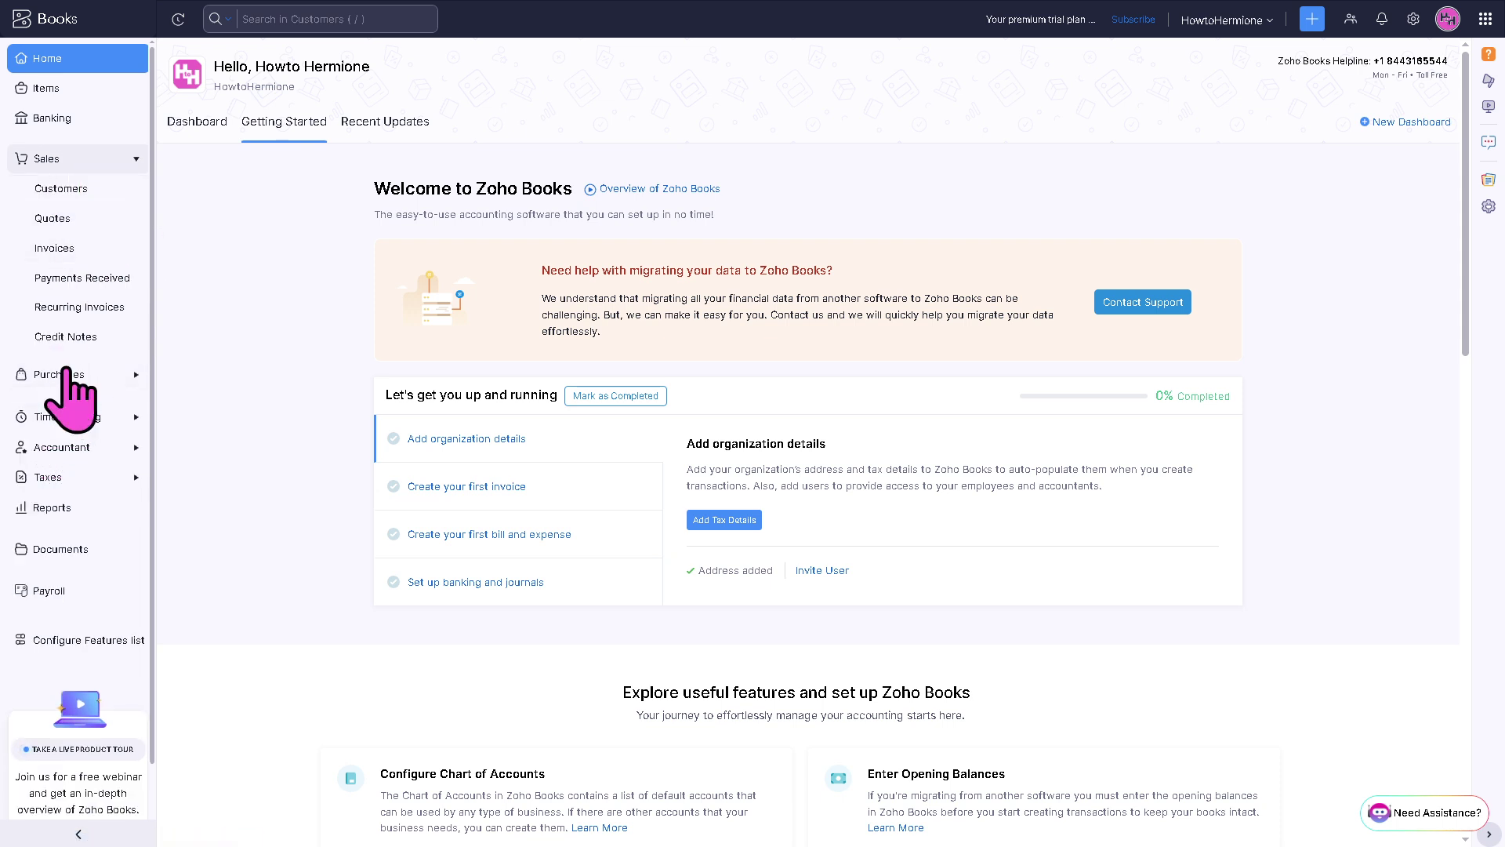
pyautogui.click(66, 338)
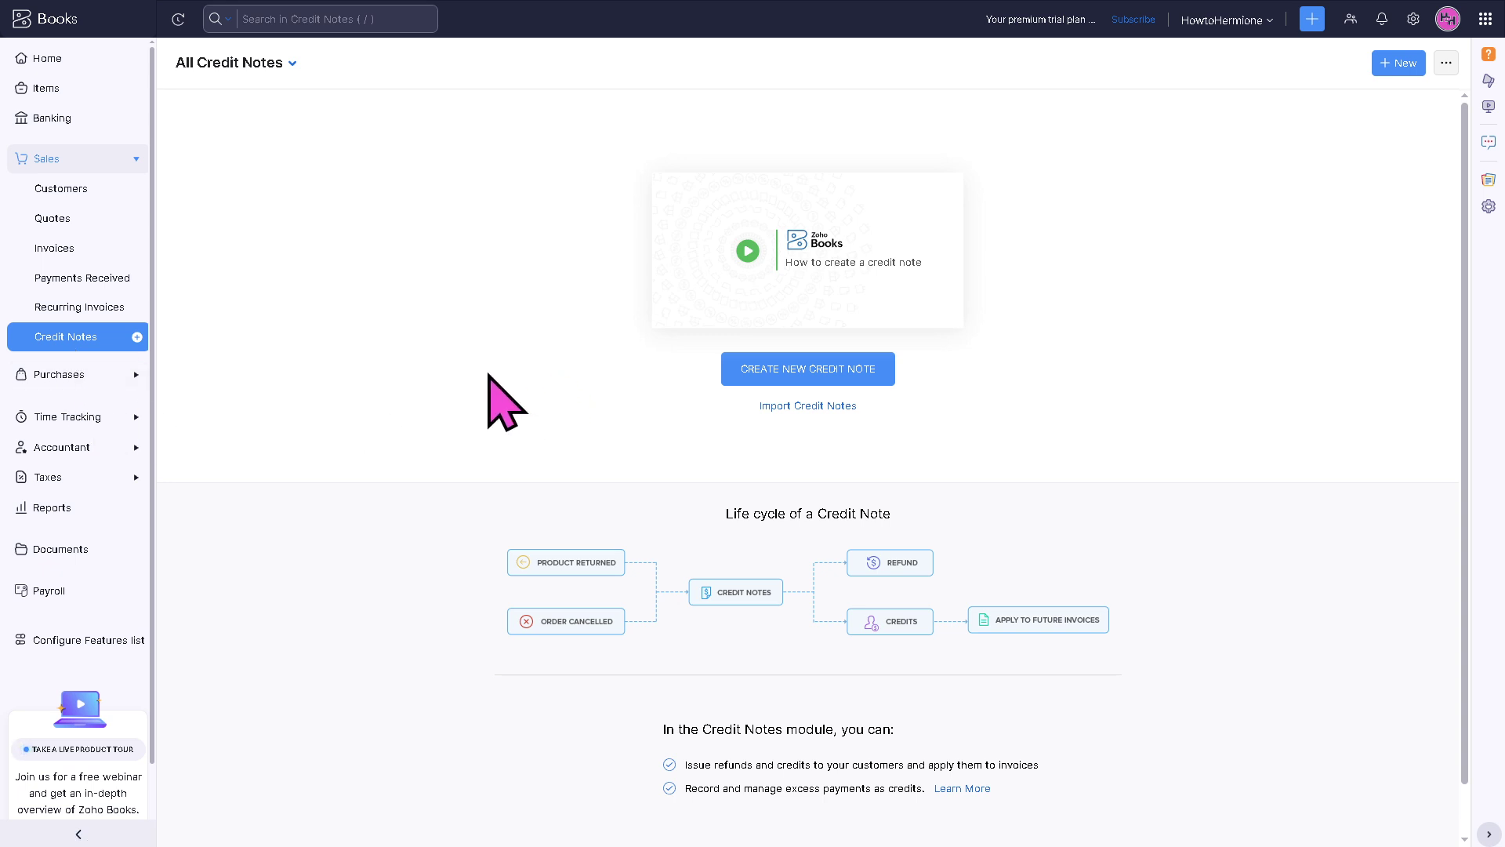
pyautogui.click(771, 374)
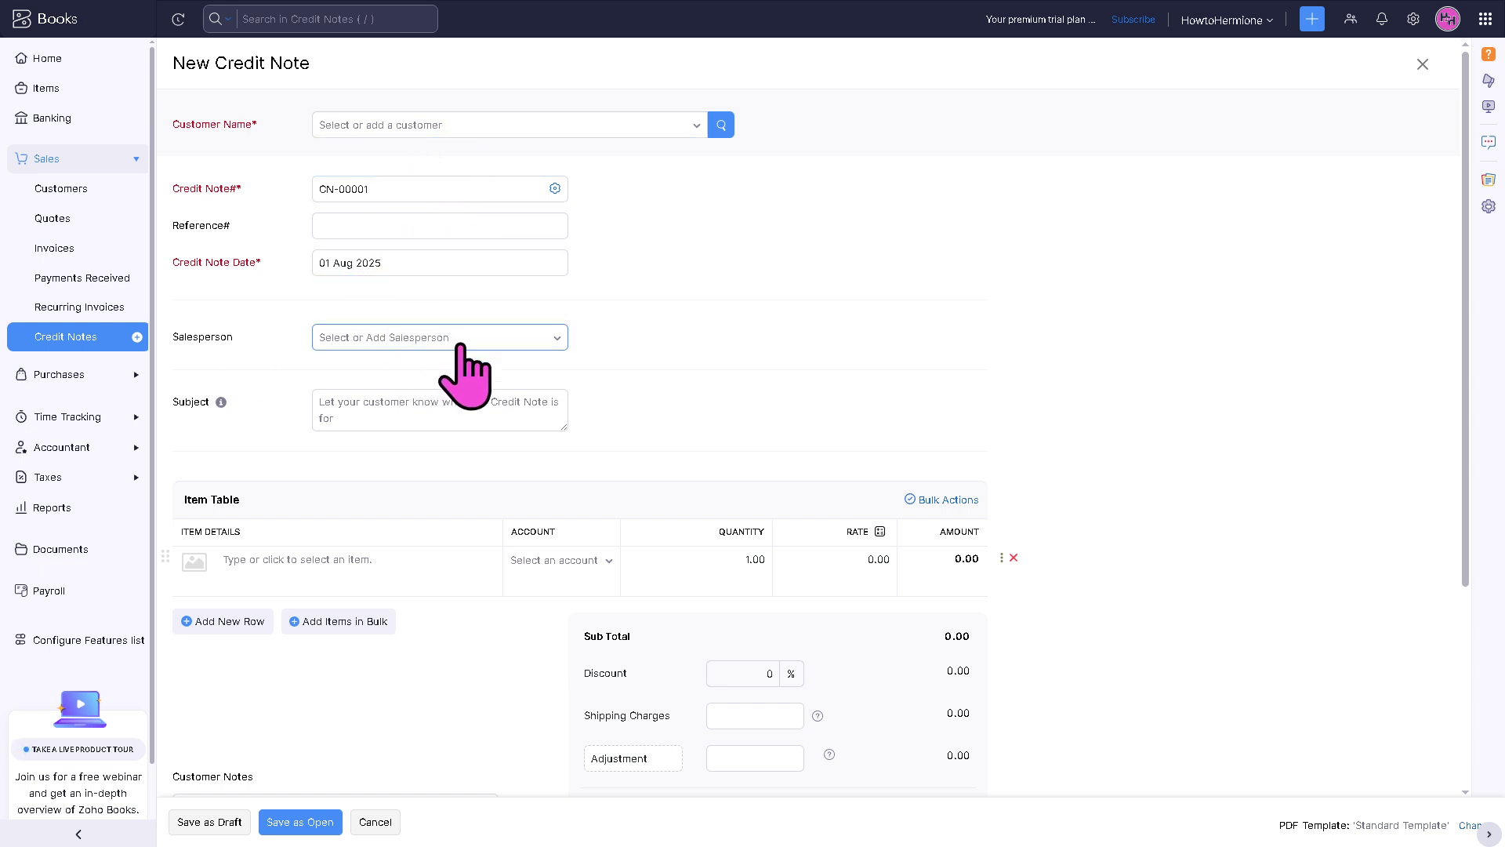
pyautogui.click(59, 248)
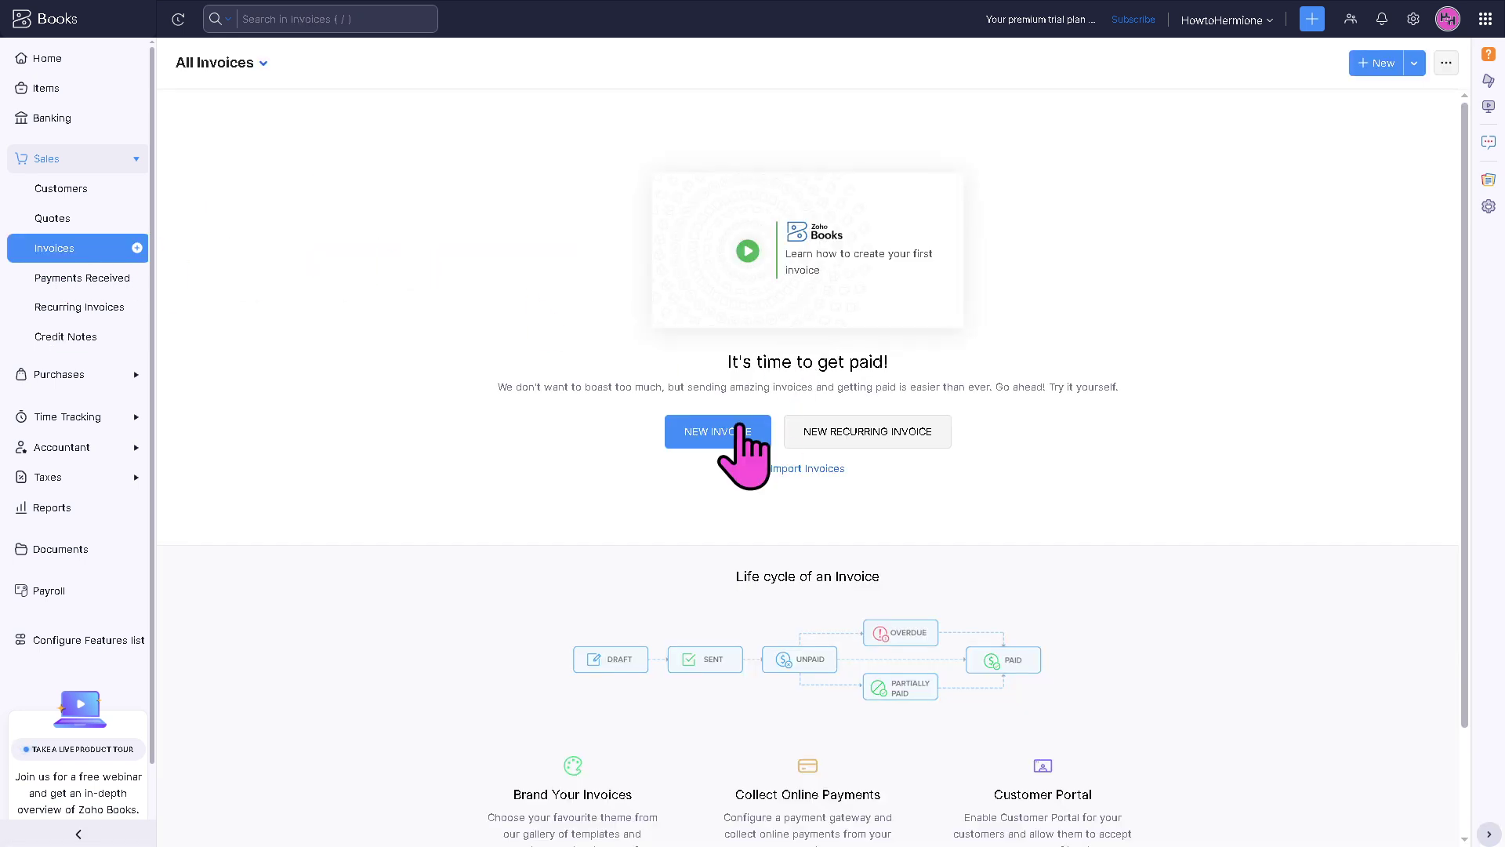
# Step: Start a new invoice and paste the video title as the invoice number
pyautogui.click(720, 432)
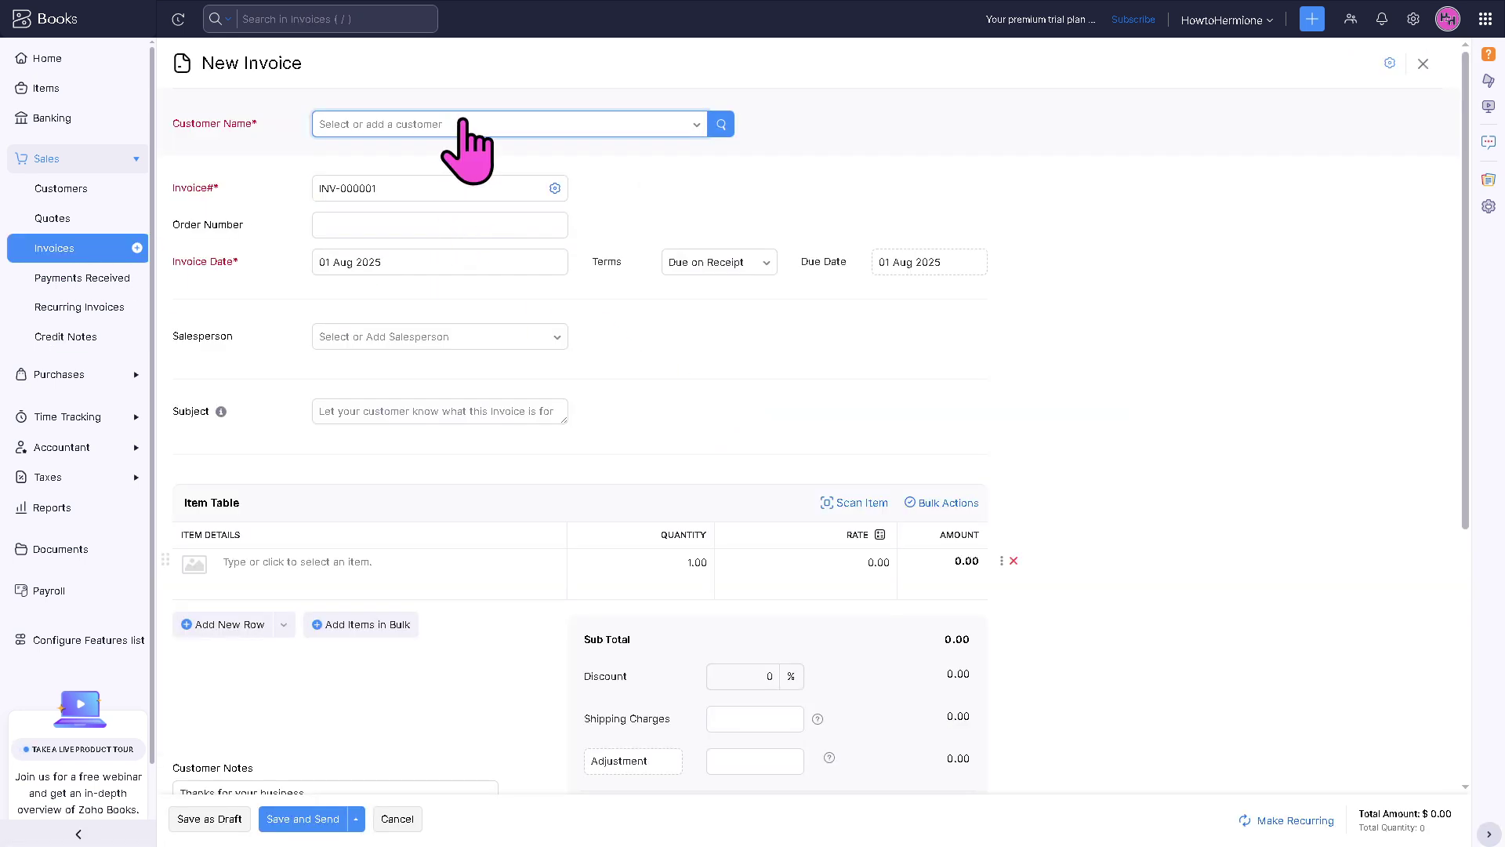
pyautogui.click(359, 191)
pyautogui.hotkey('ctrl', 'v')
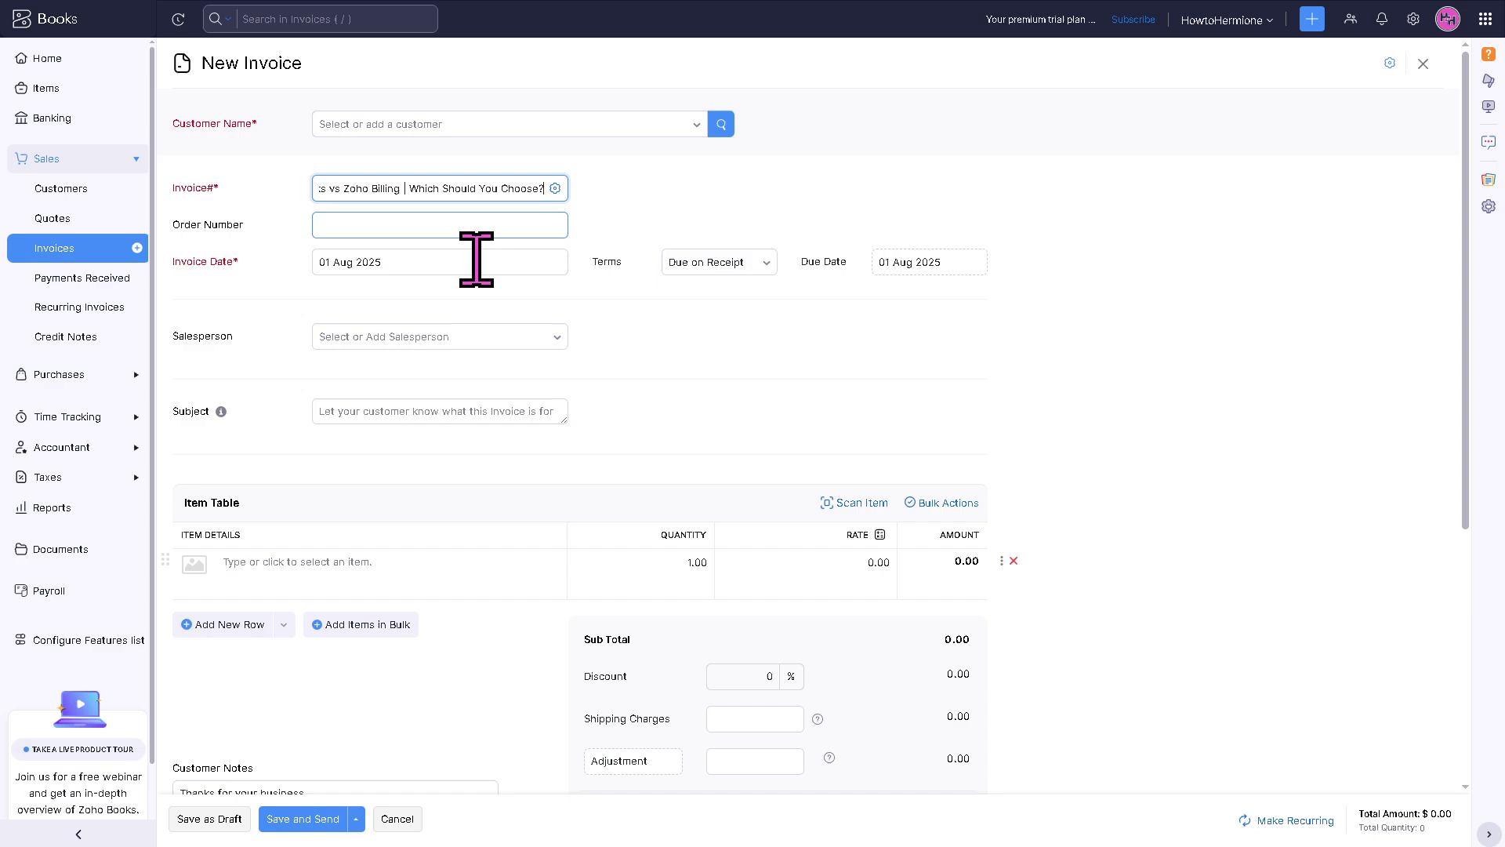
pyautogui.moveTo(464, 192); pyautogui.dragTo(369, 224)
# Step: Paste the title as the order number, cancel number preferences, and abandon the invoice
pyautogui.click(369, 224)
pyautogui.write('Zoho Books vs Zoho Billing | Which Should You Choose?')
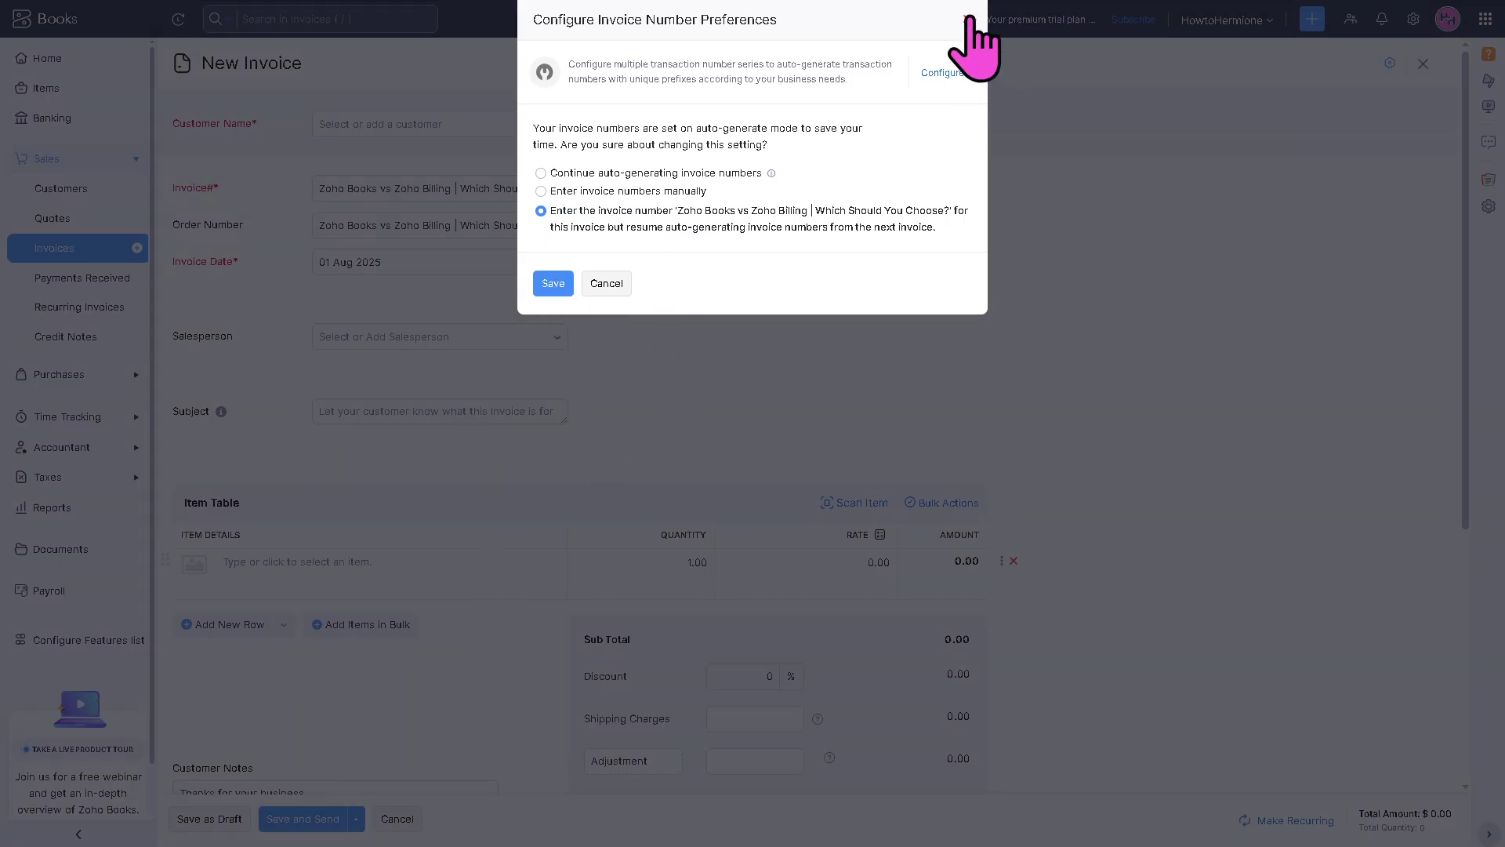
pyautogui.click(967, 20)
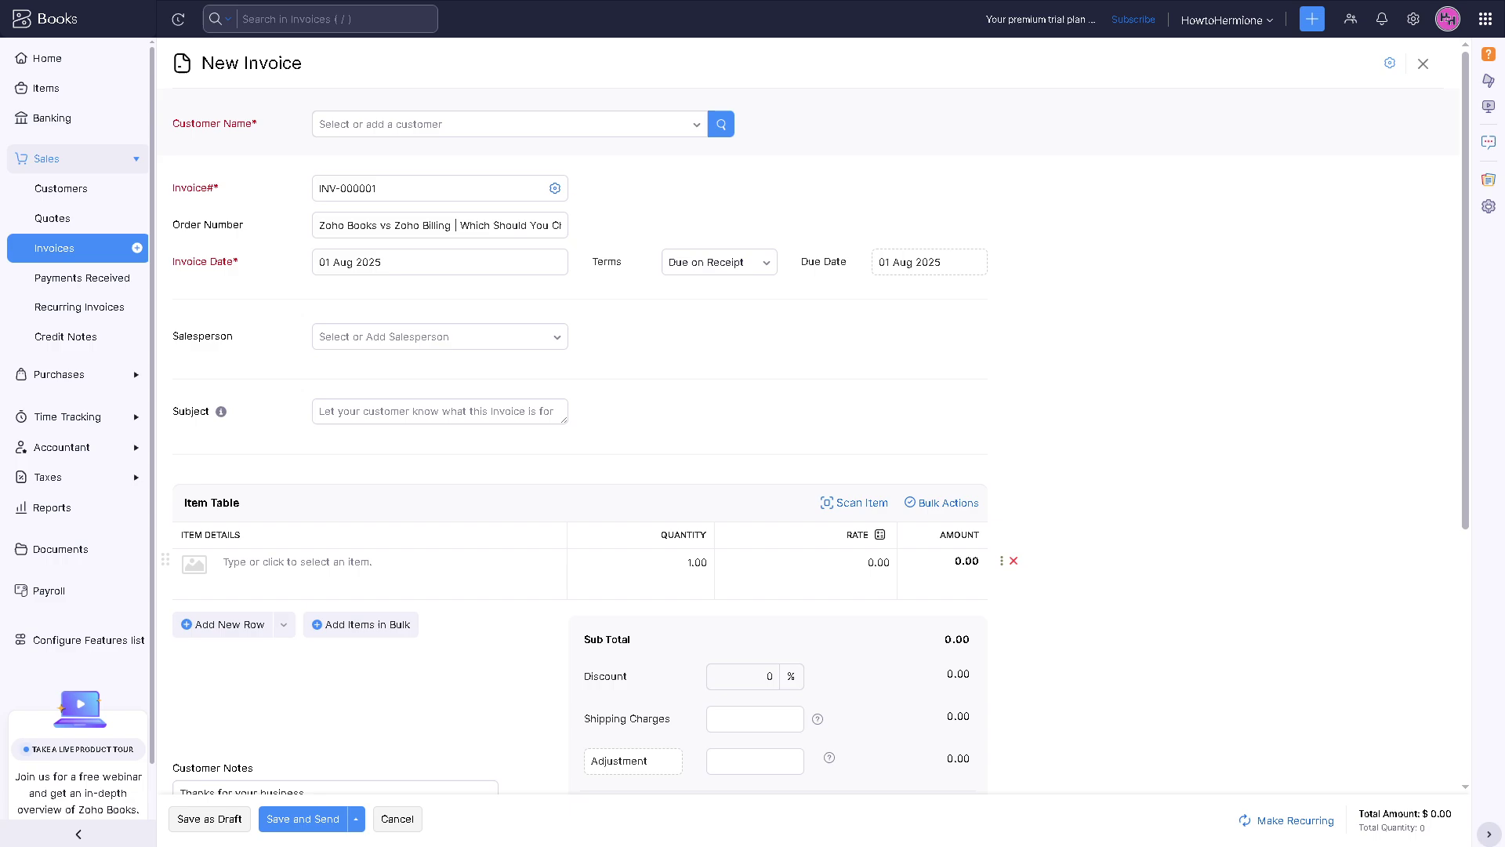
pyautogui.click(69, 38)
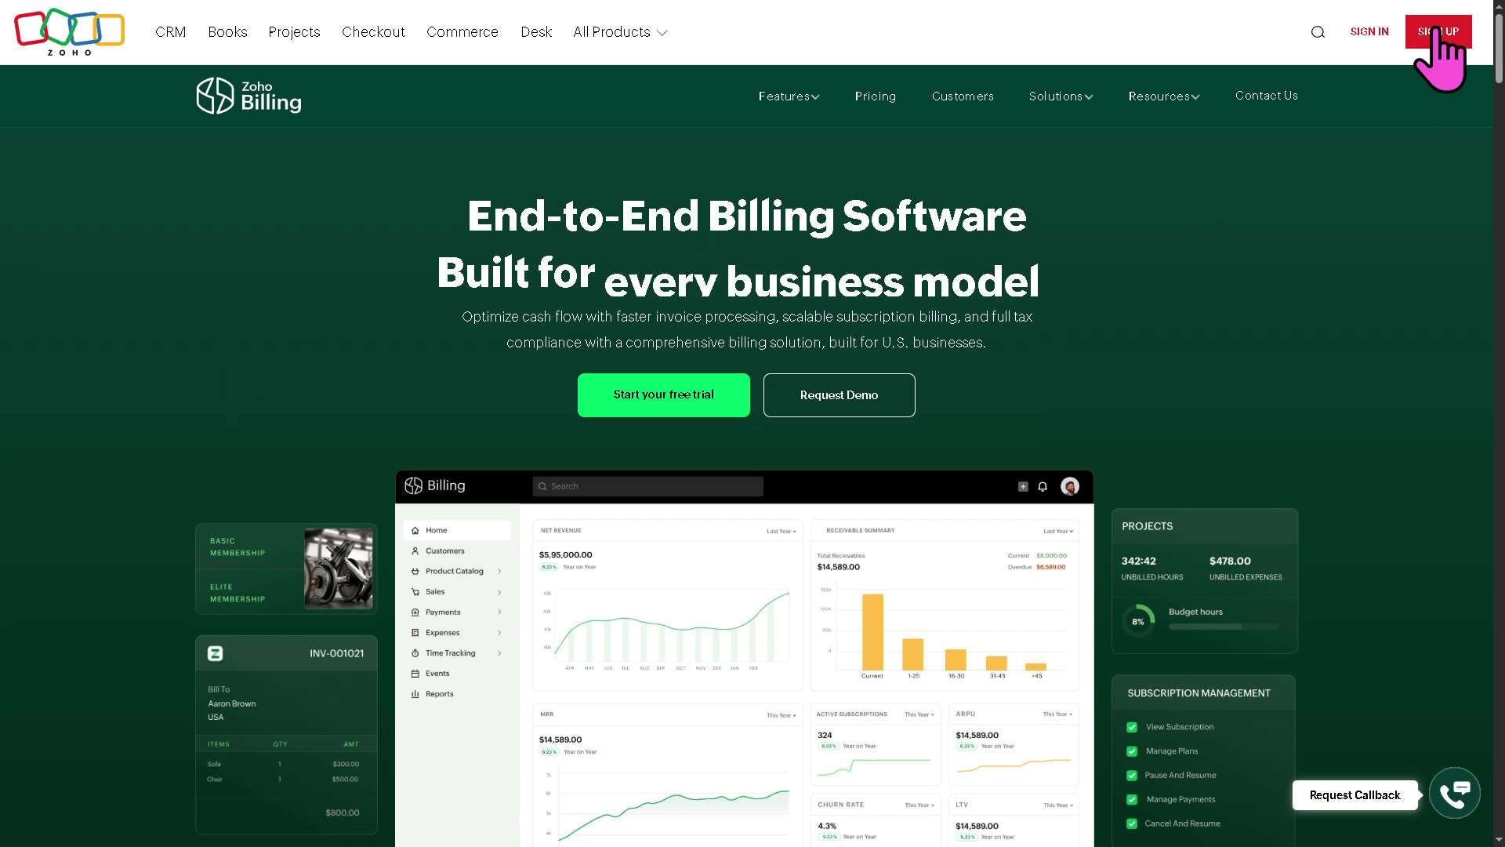
# Step: Start the Zoho Billing trial and browse Home, Customers and Items before reaching Invoices
pyautogui.click(705, 400)
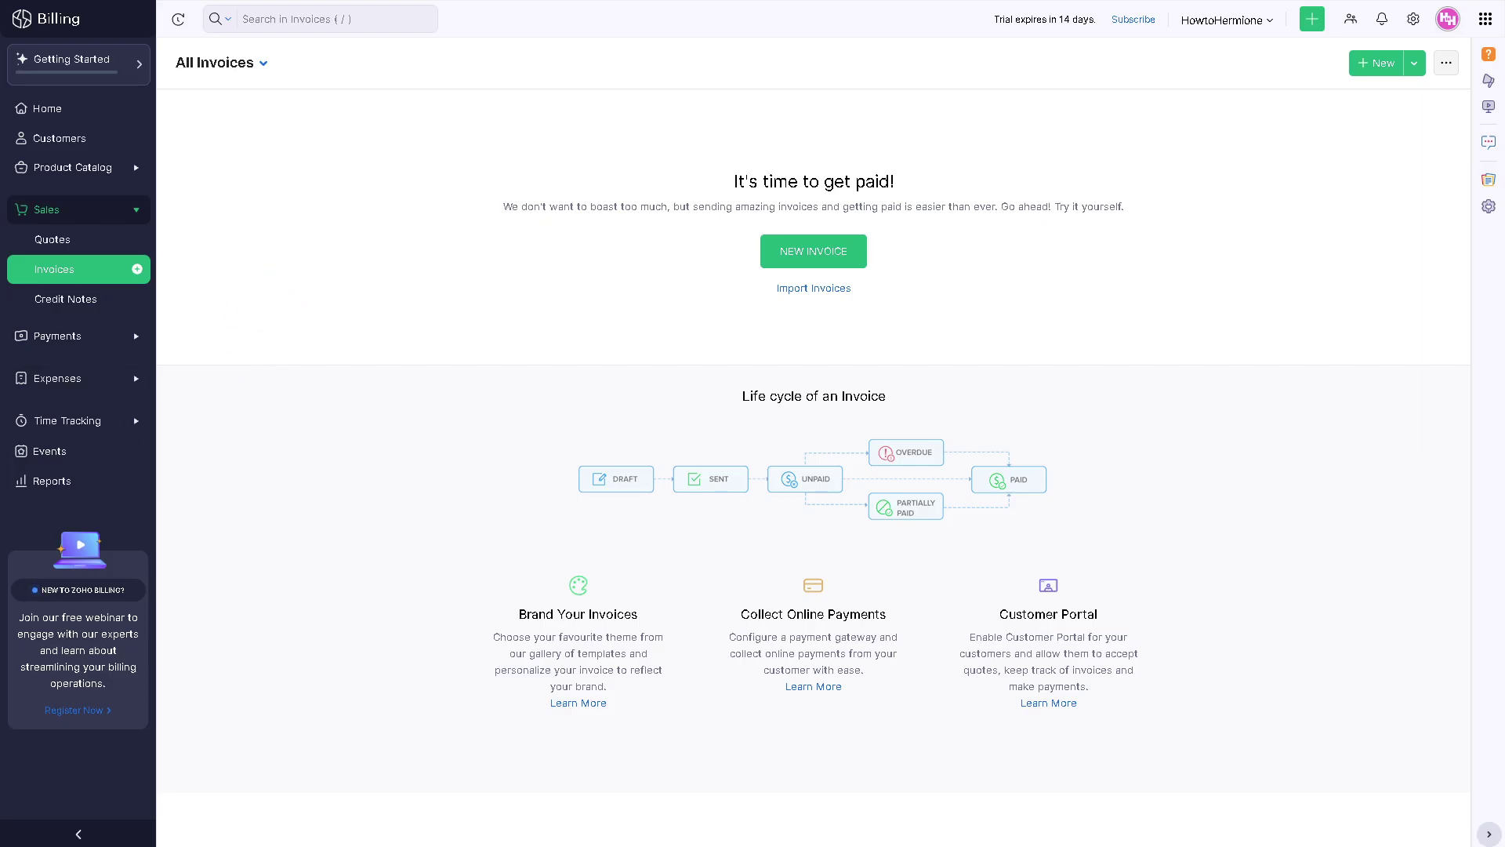
pyautogui.click(60, 108)
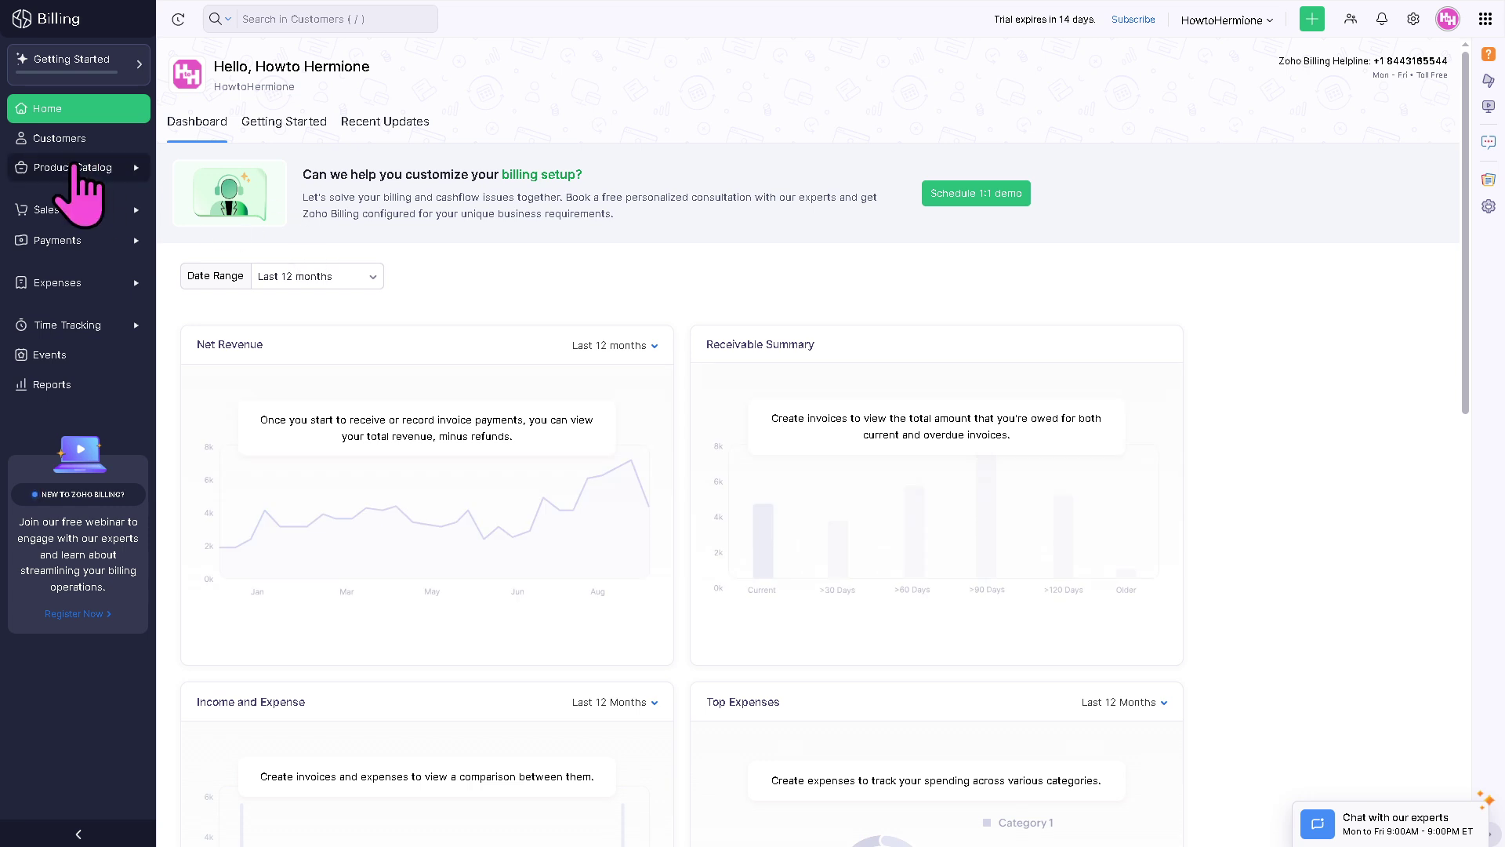
pyautogui.click(65, 138)
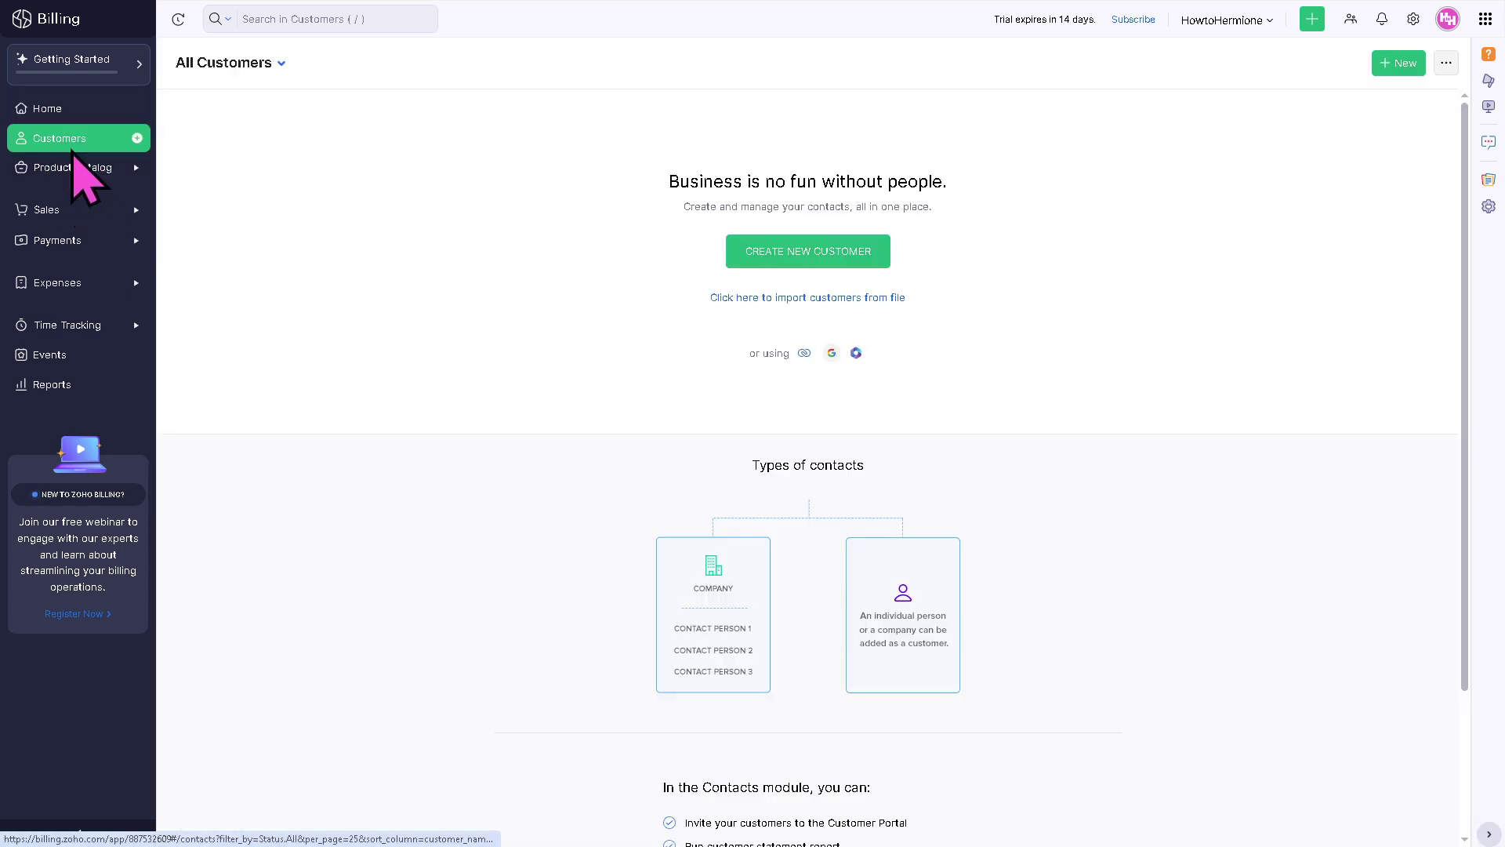
pyautogui.click(74, 174)
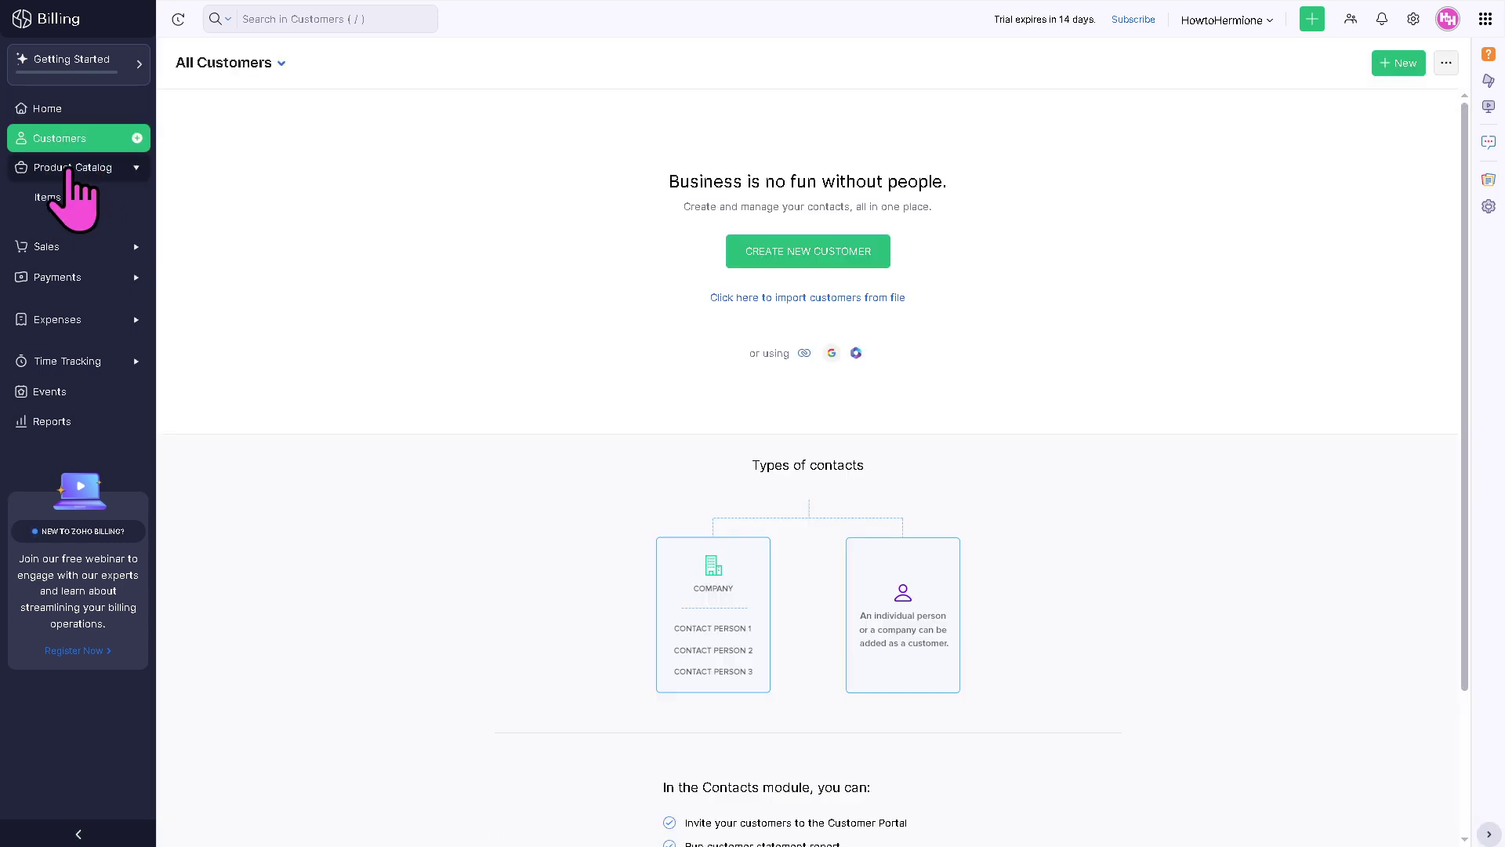
pyautogui.click(65, 197)
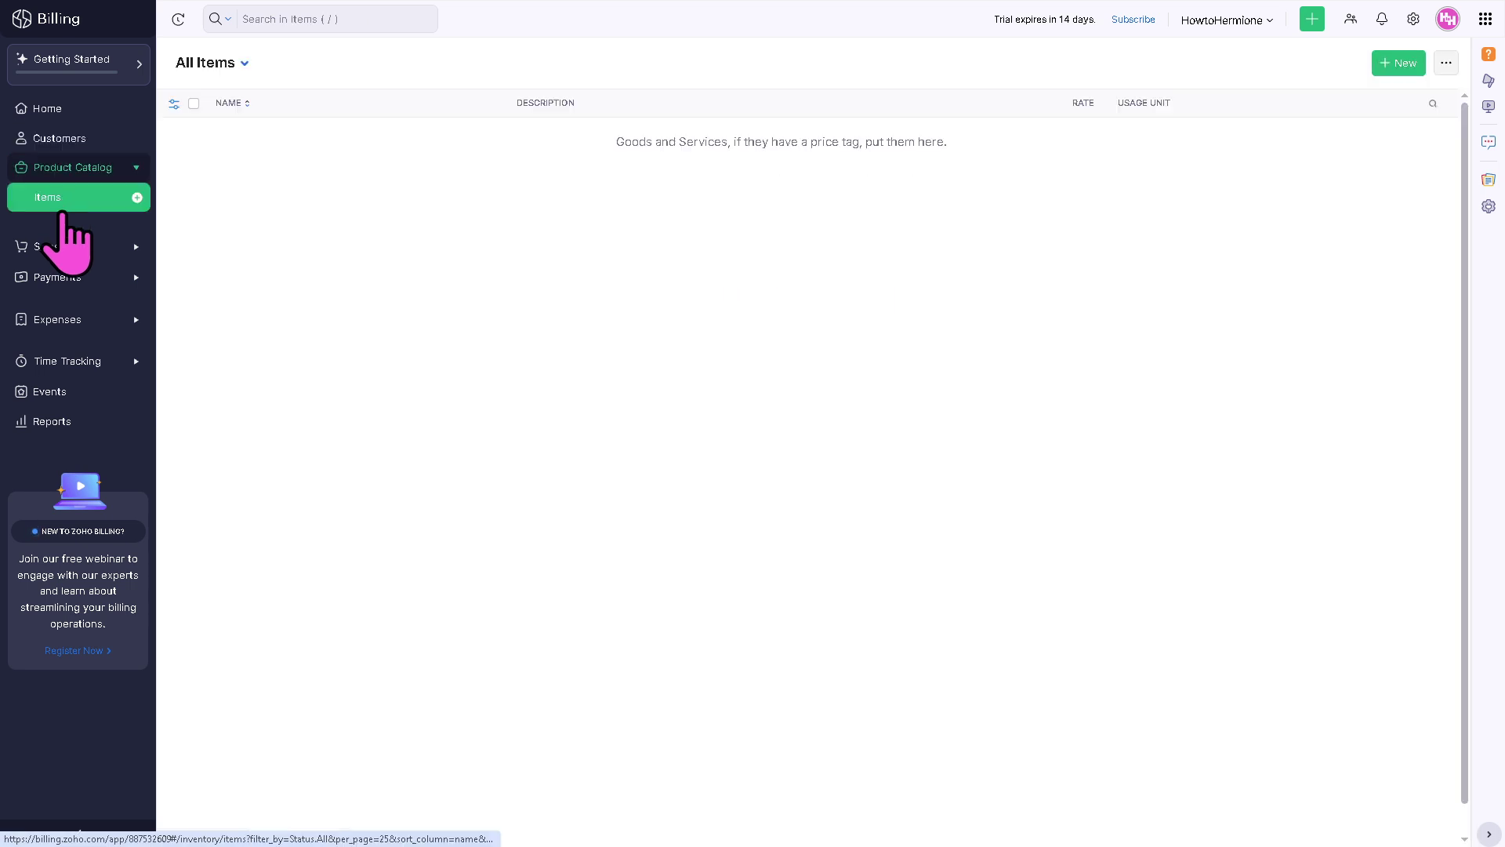
pyautogui.click(59, 248)
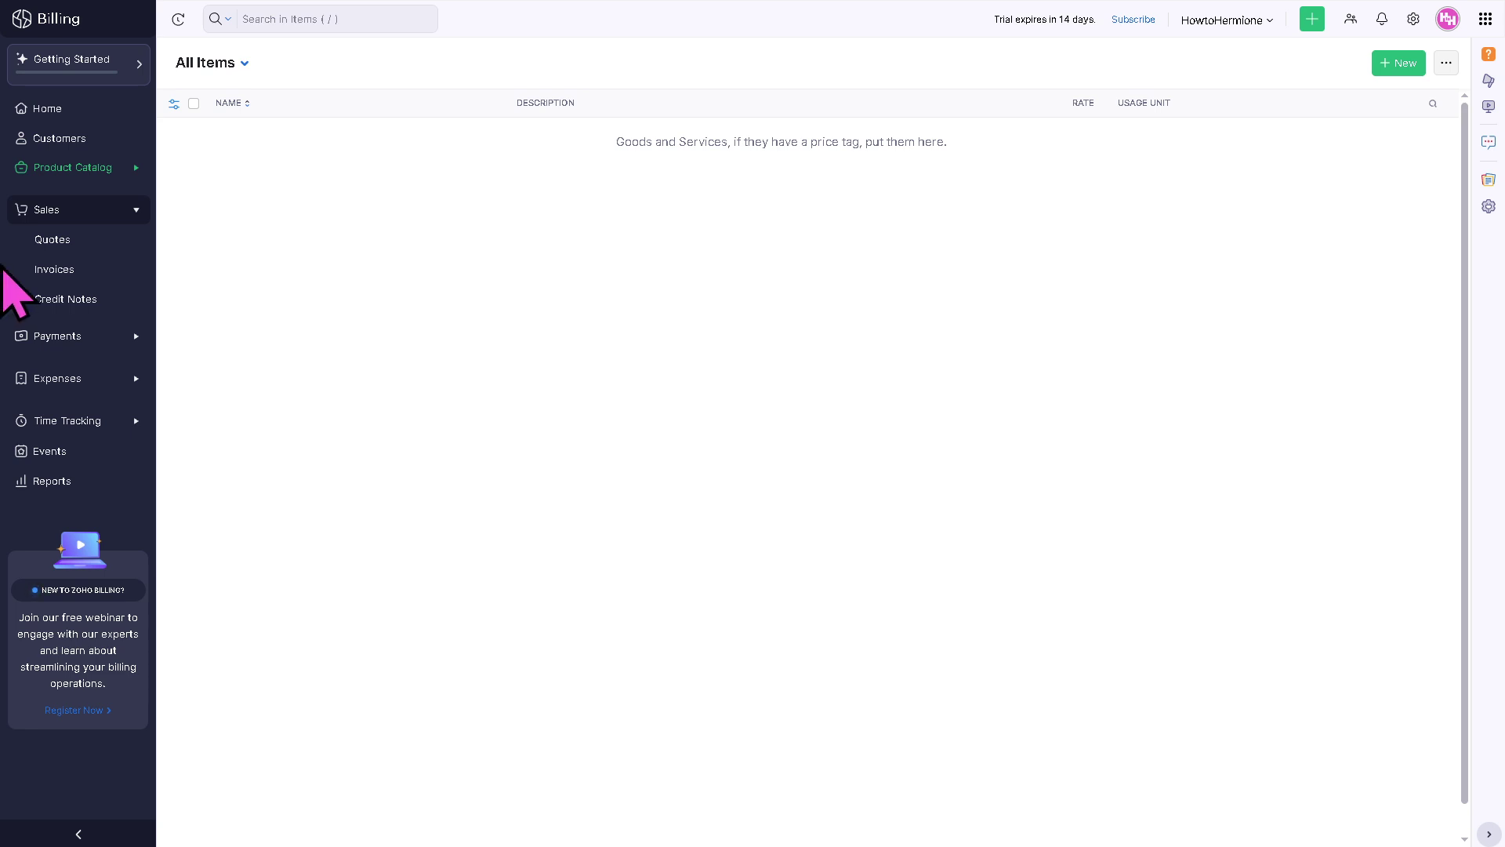
pyautogui.moveTo(71, 269)
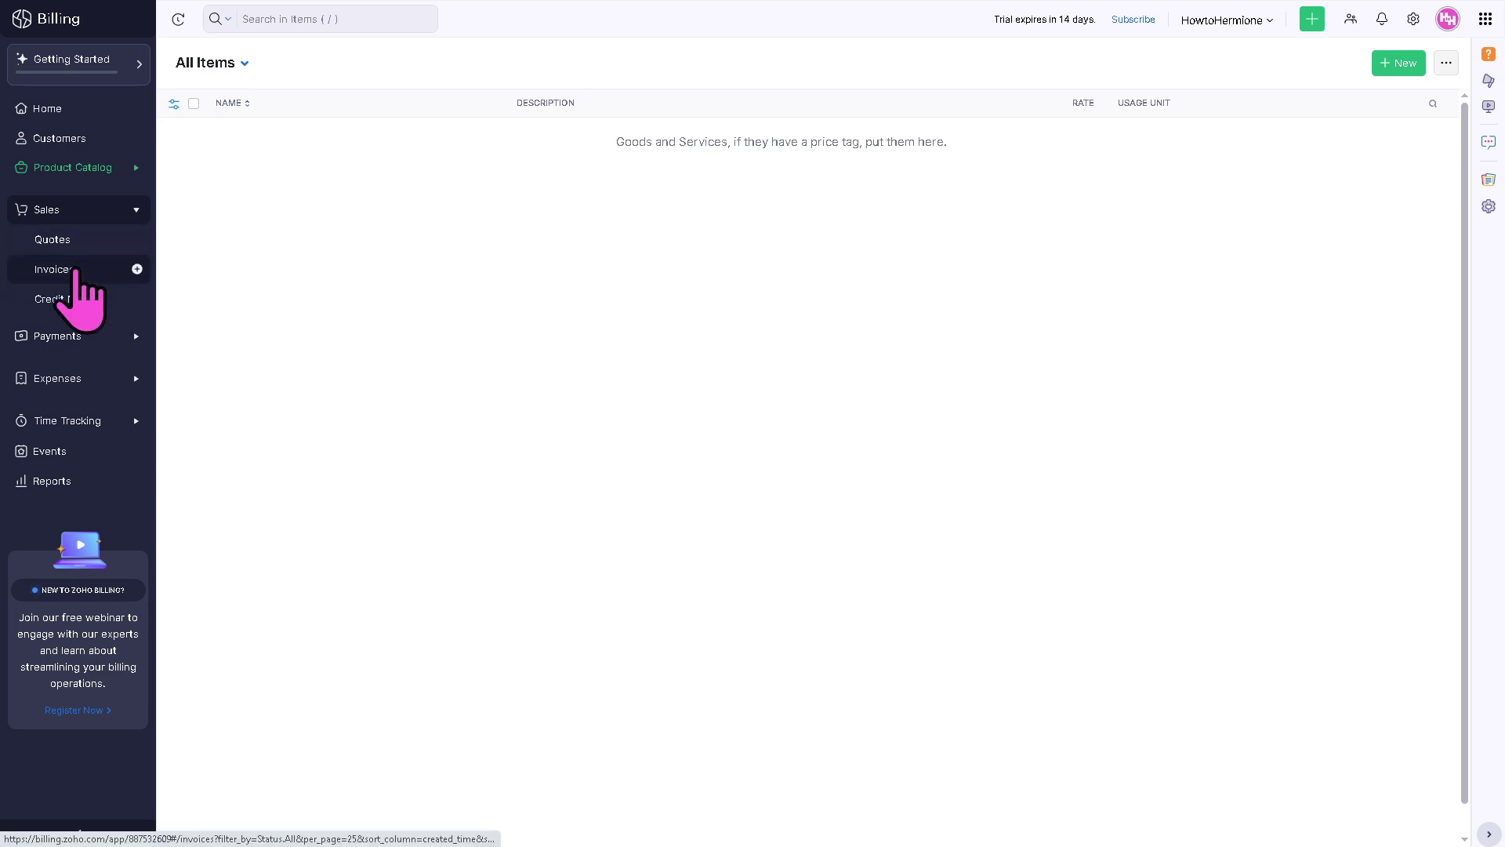
pyautogui.click(83, 277)
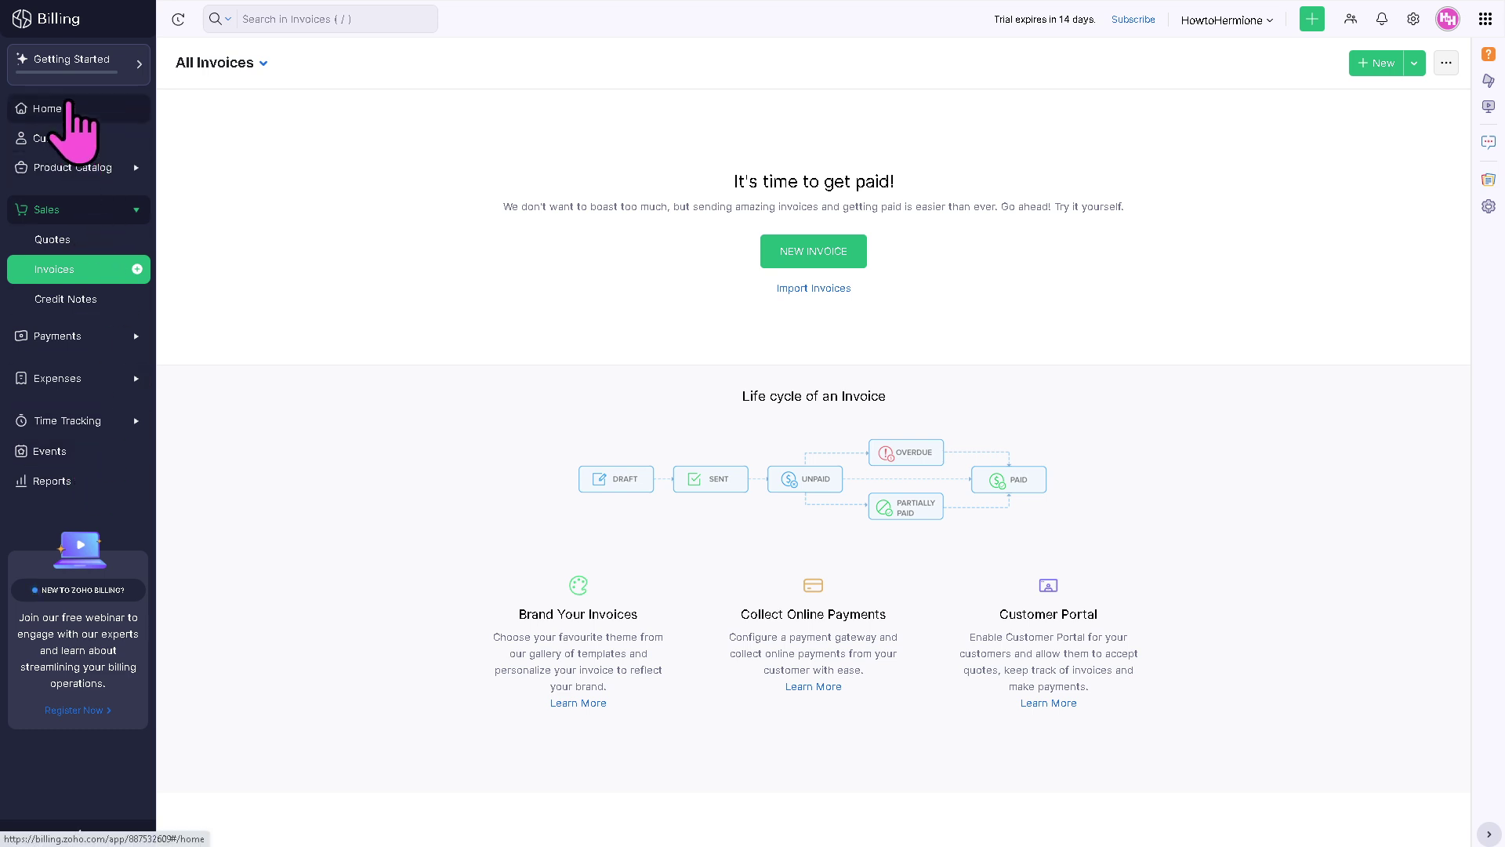
# Step: Visit Home and Customers, then start a new customer at the company name field
pyautogui.click(71, 109)
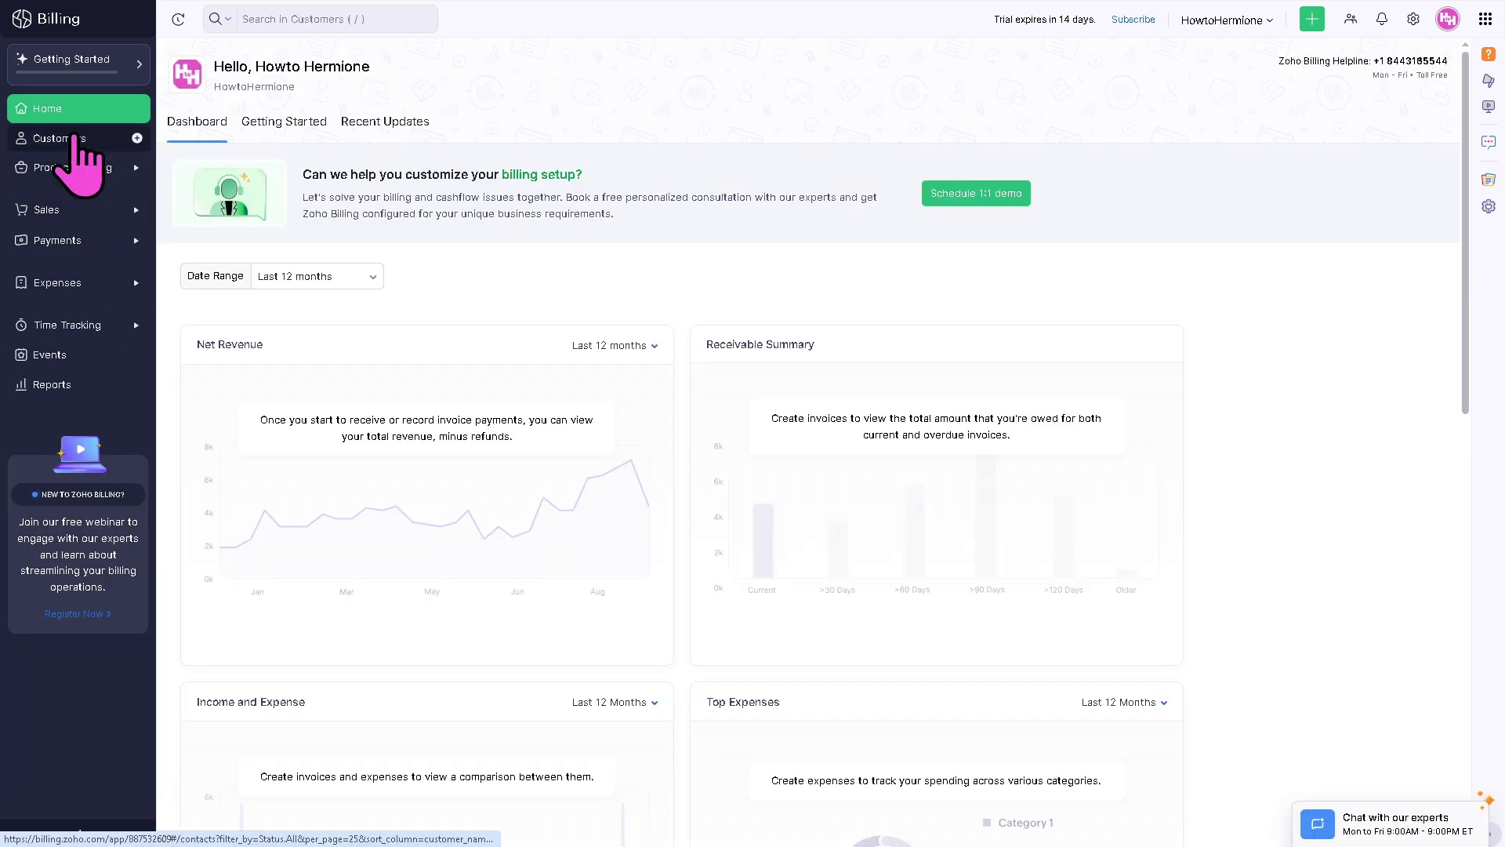
pyautogui.click(75, 139)
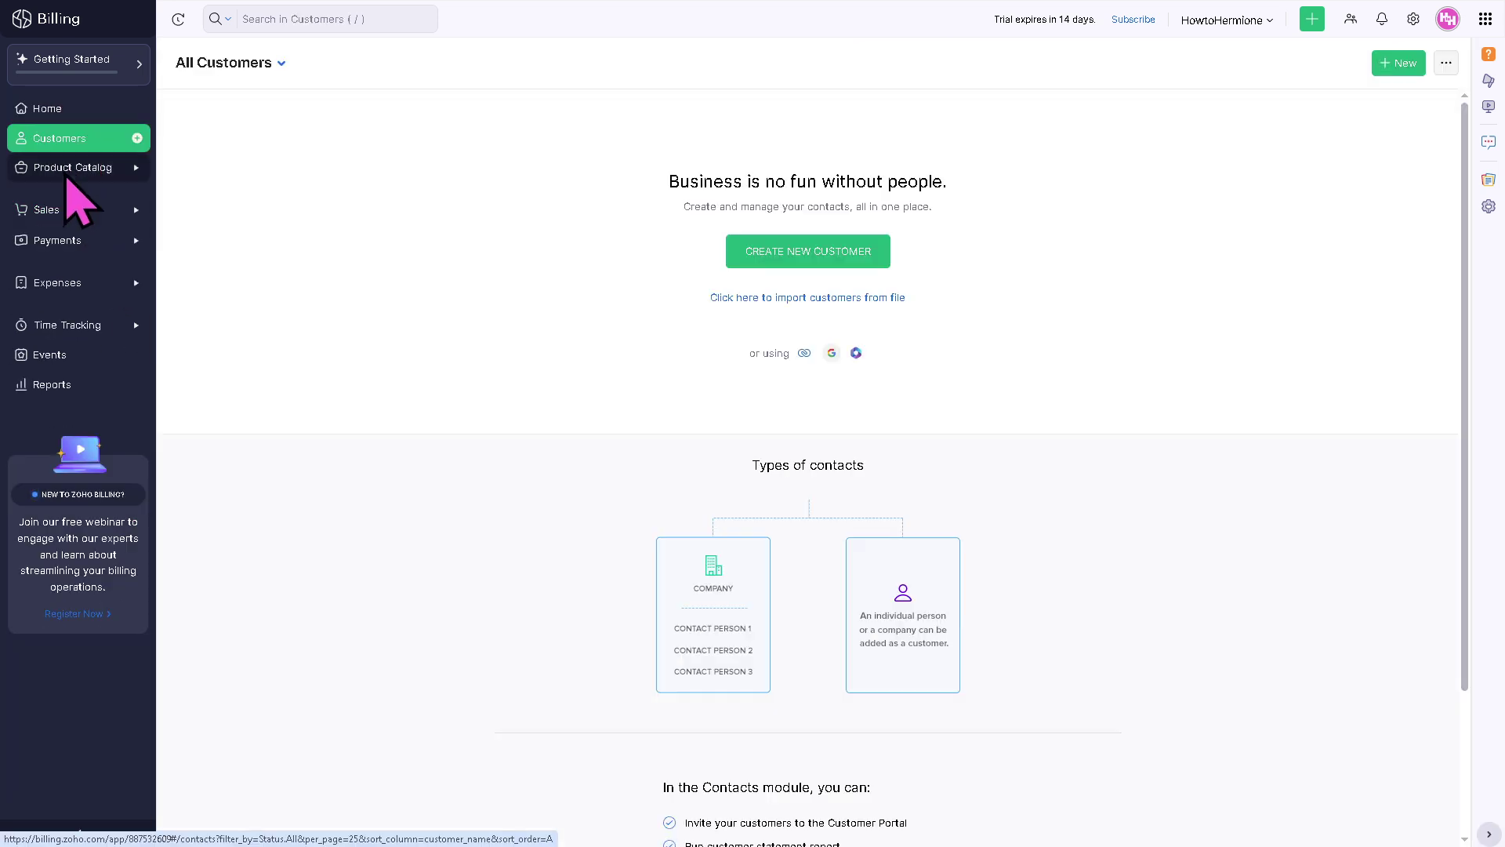
pyautogui.click(62, 167)
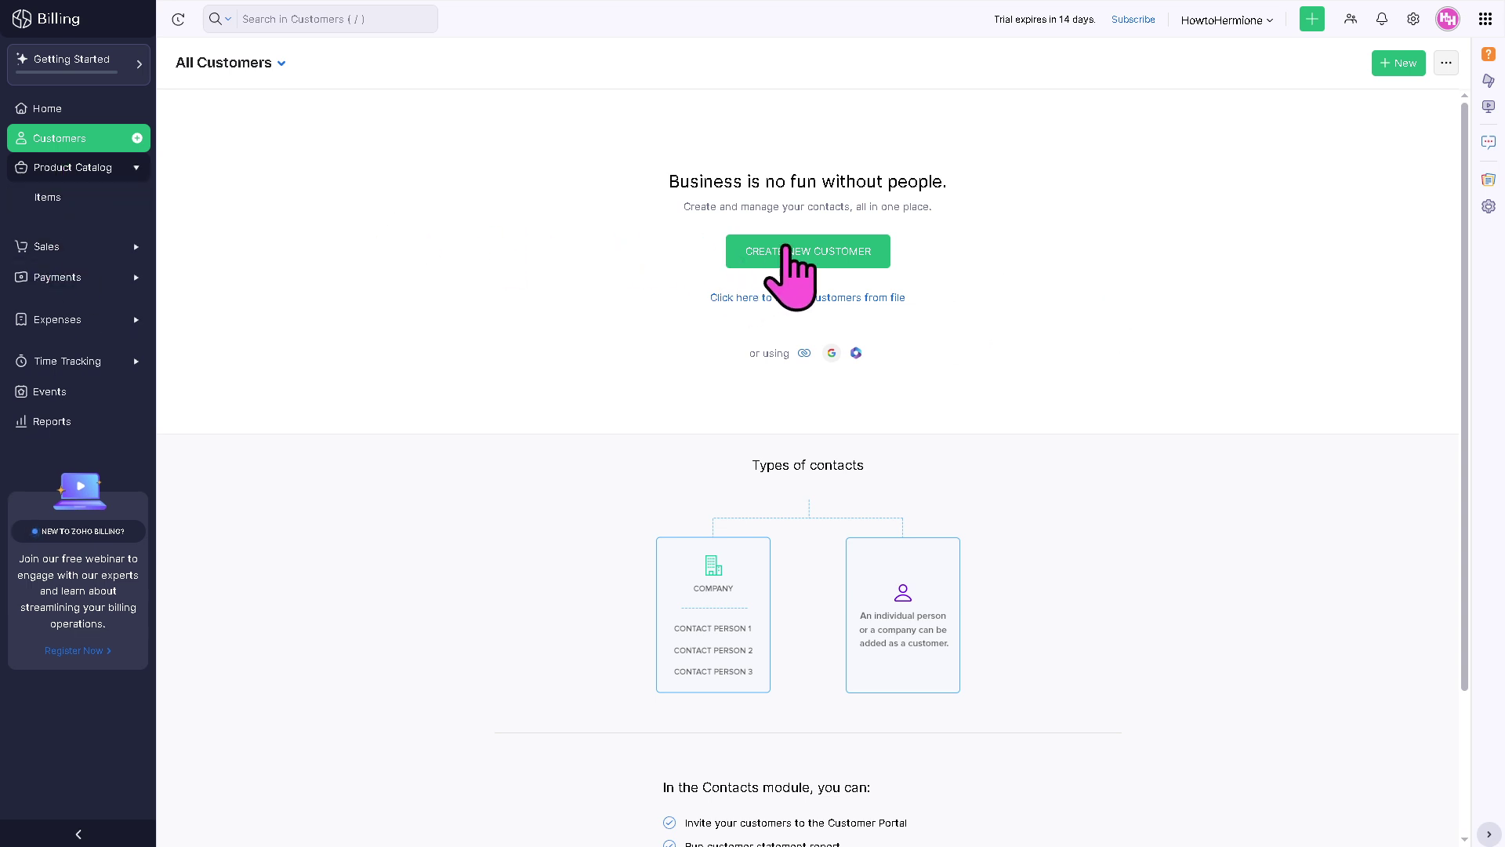
pyautogui.click(784, 251)
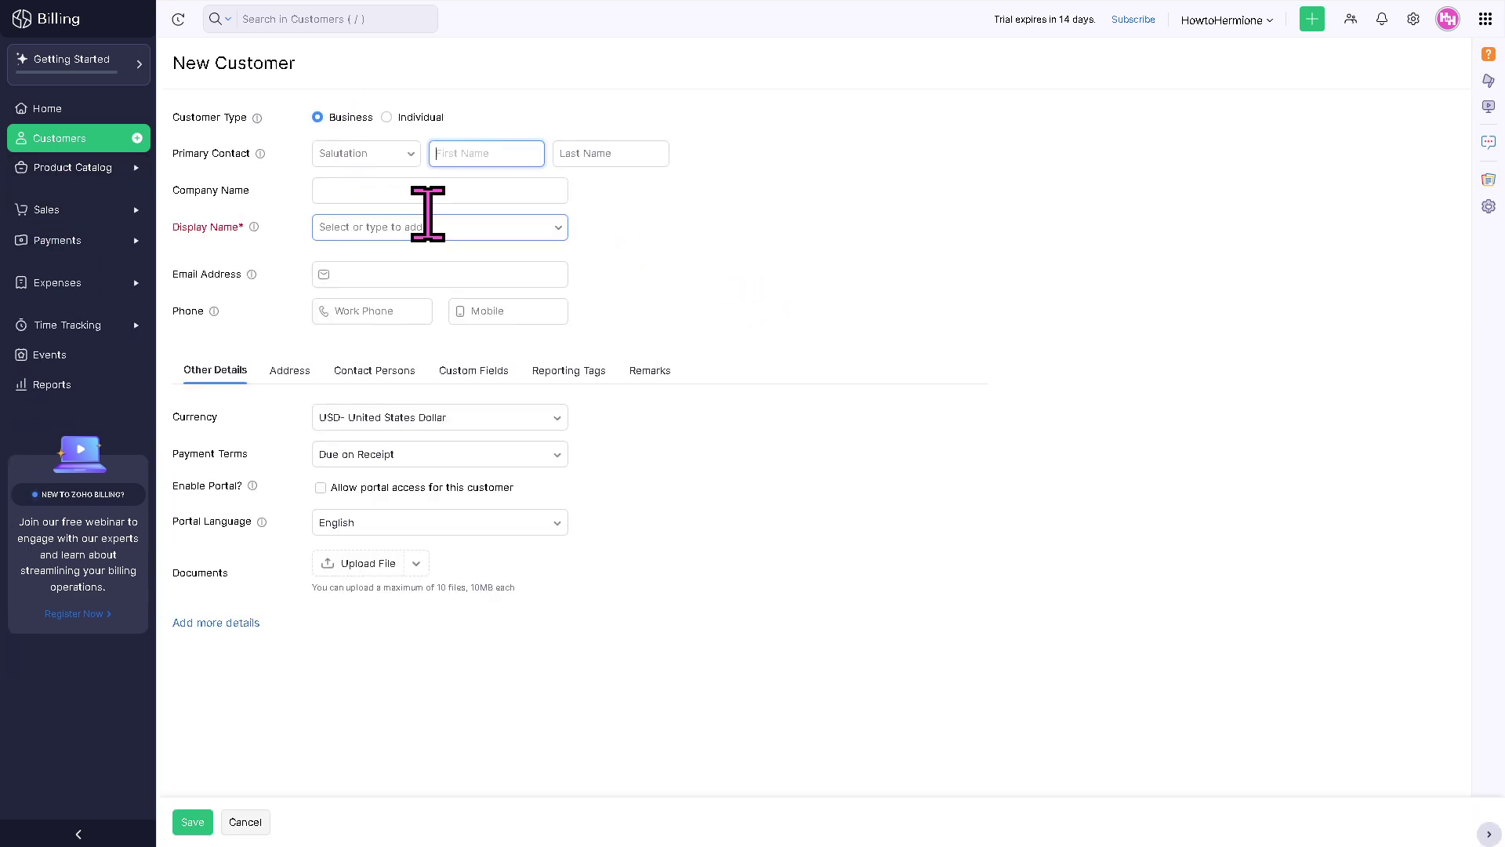
pyautogui.click(405, 186)
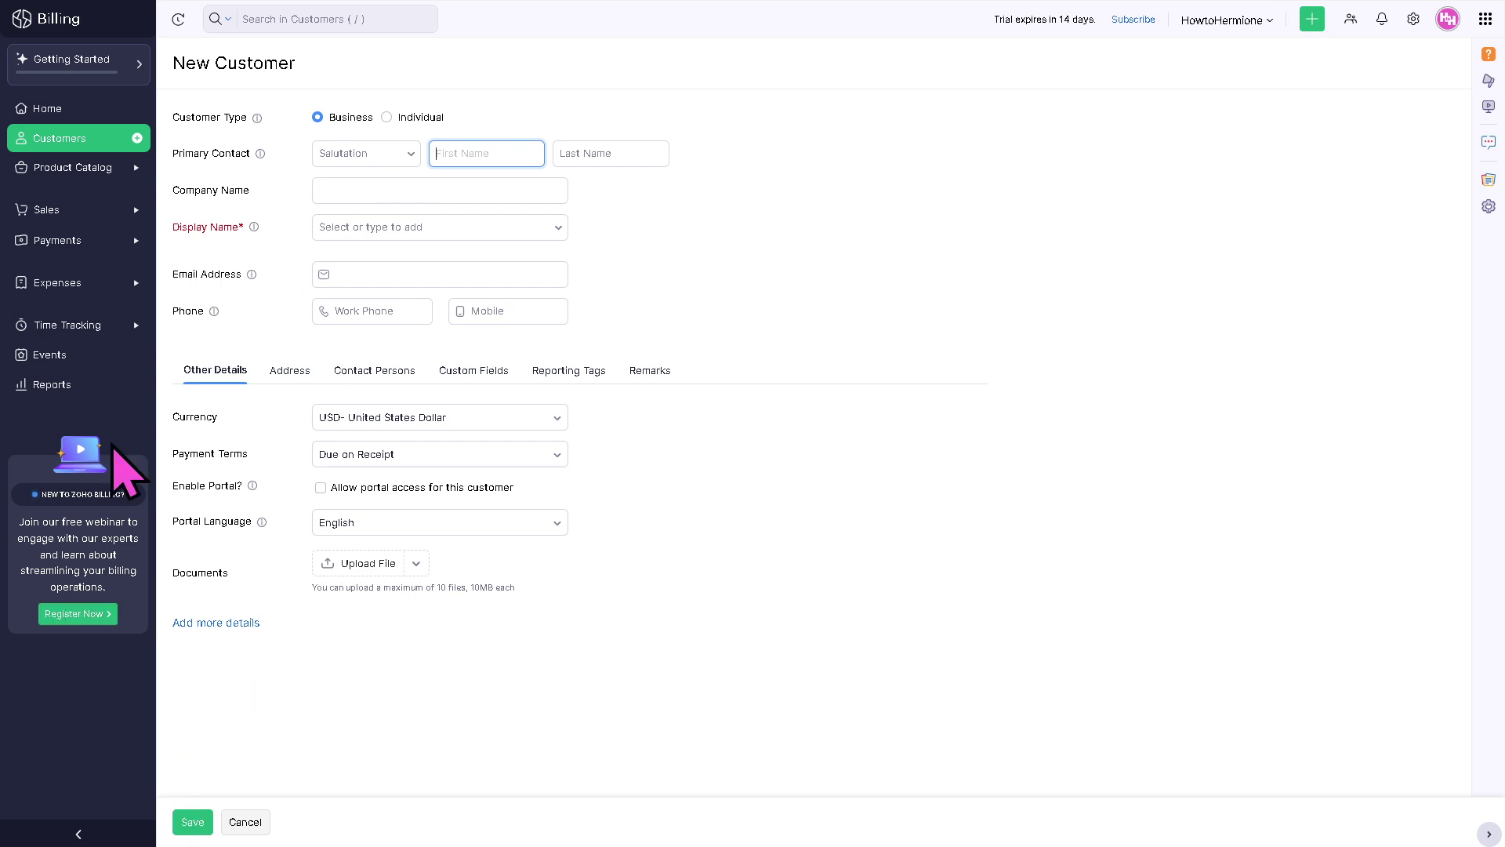
# Step: Start a new project from Time Tracking > Projects, ready to enter its name
pyautogui.click(90, 330)
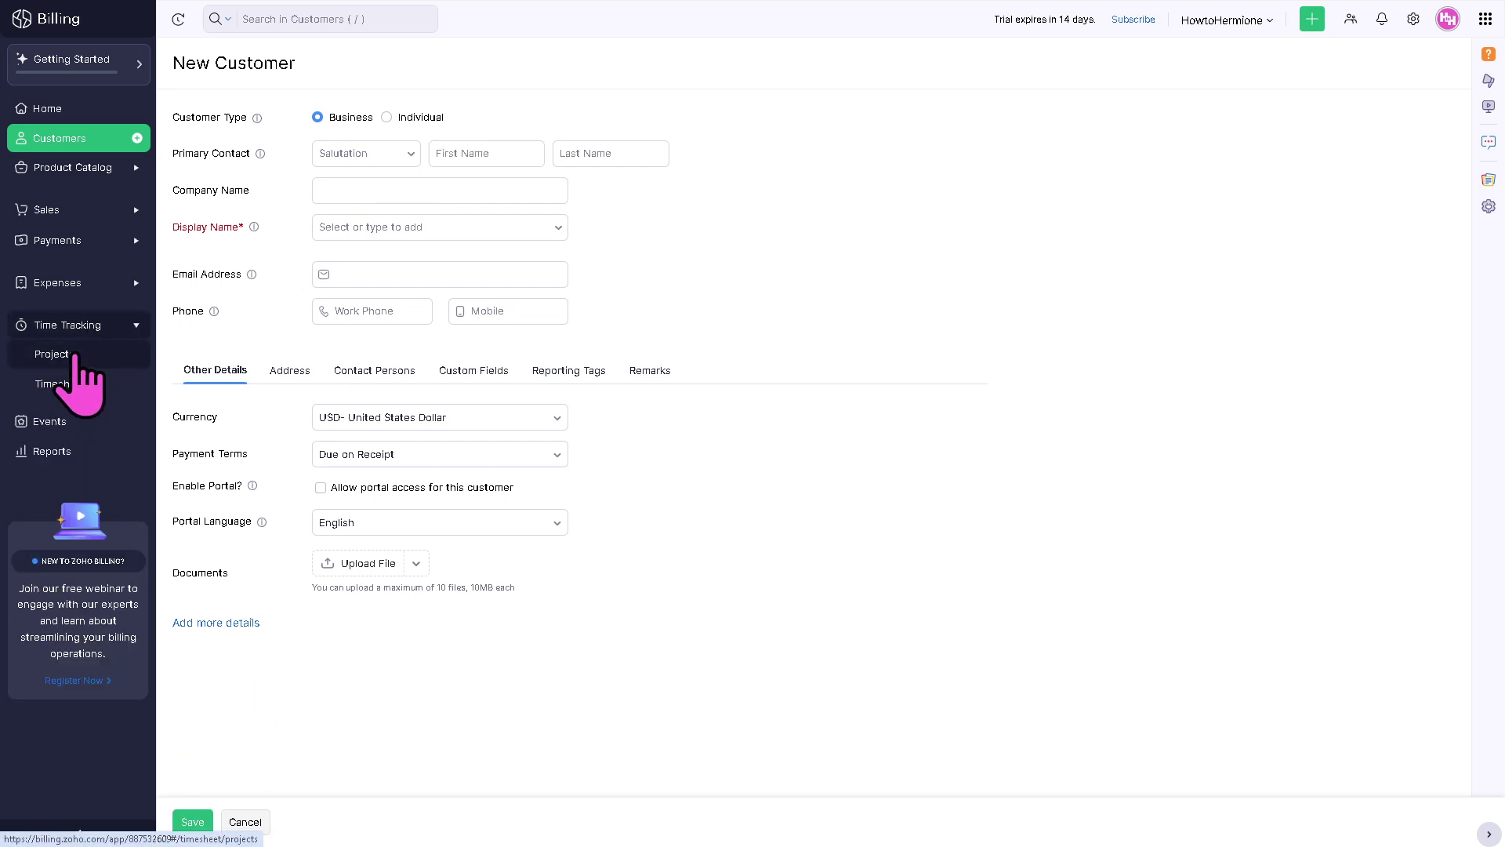
pyautogui.click(68, 357)
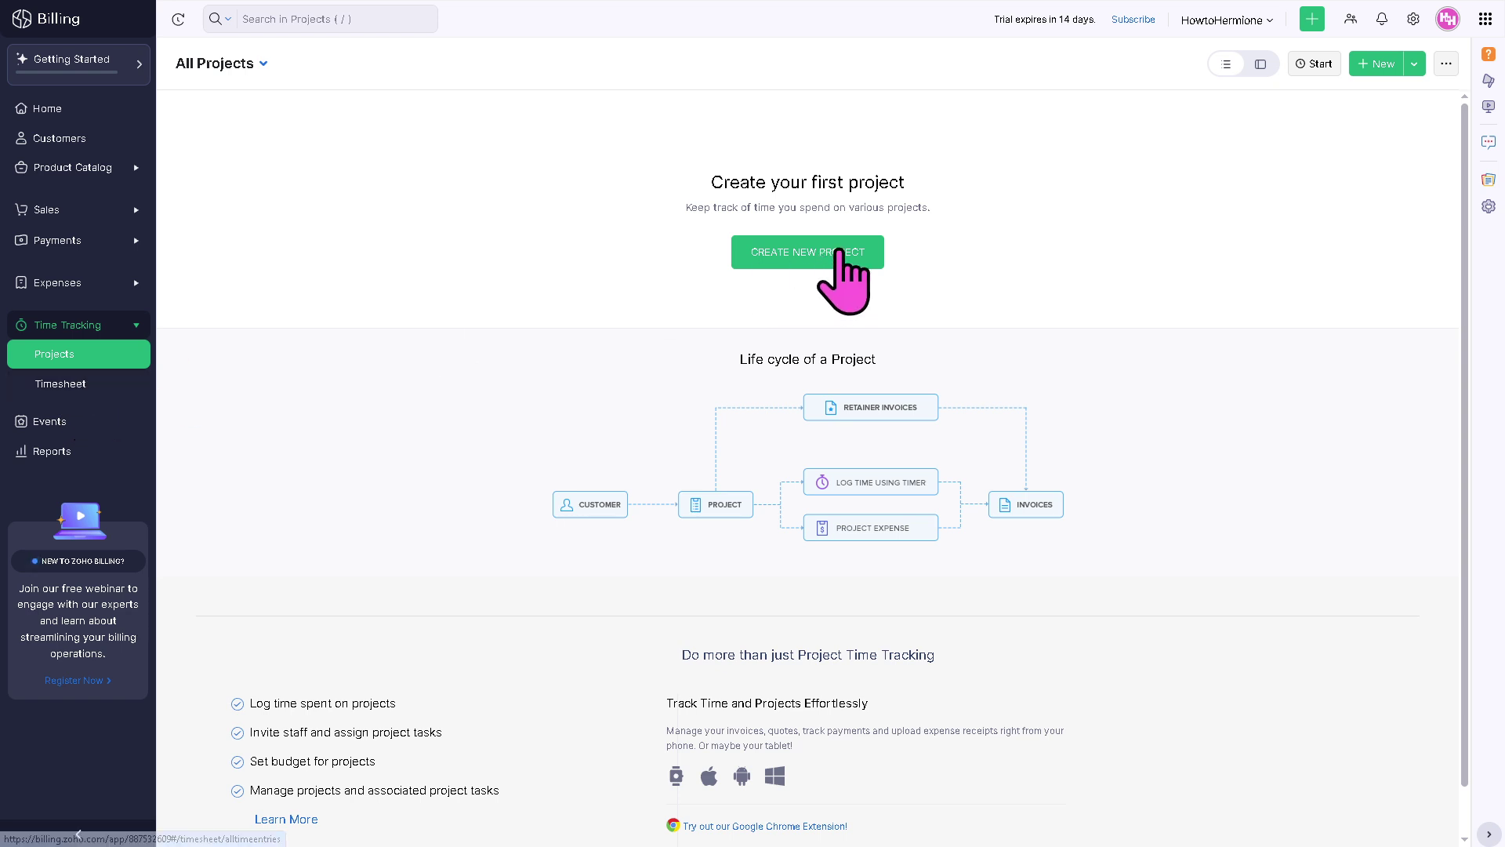
pyautogui.click(851, 251)
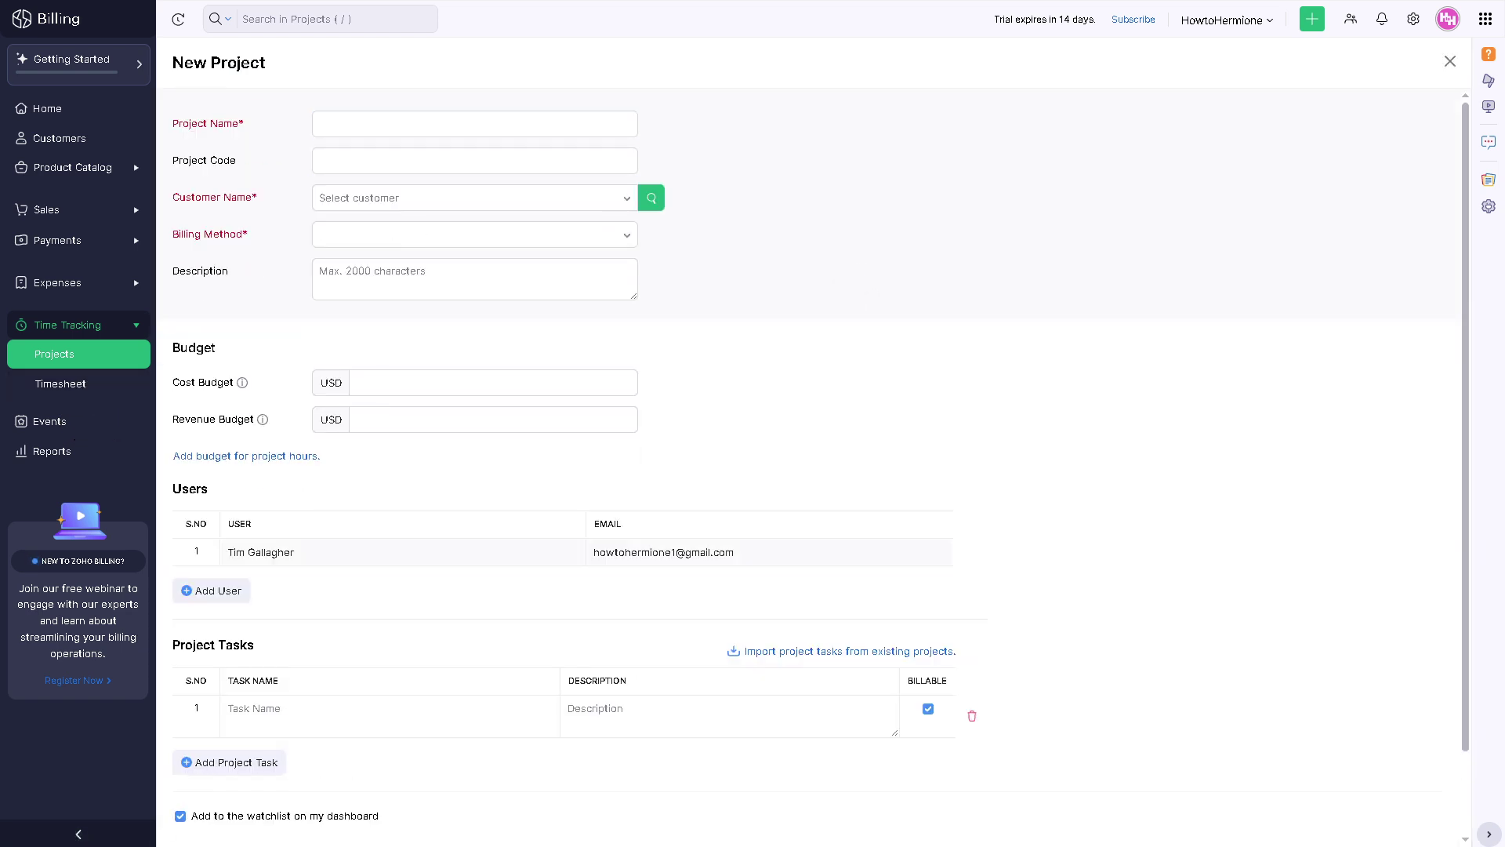
pyautogui.click(368, 160)
pyautogui.click(368, 124)
pyautogui.write('Zoho Books vs Zoho Billing | Which Should You Choose?')
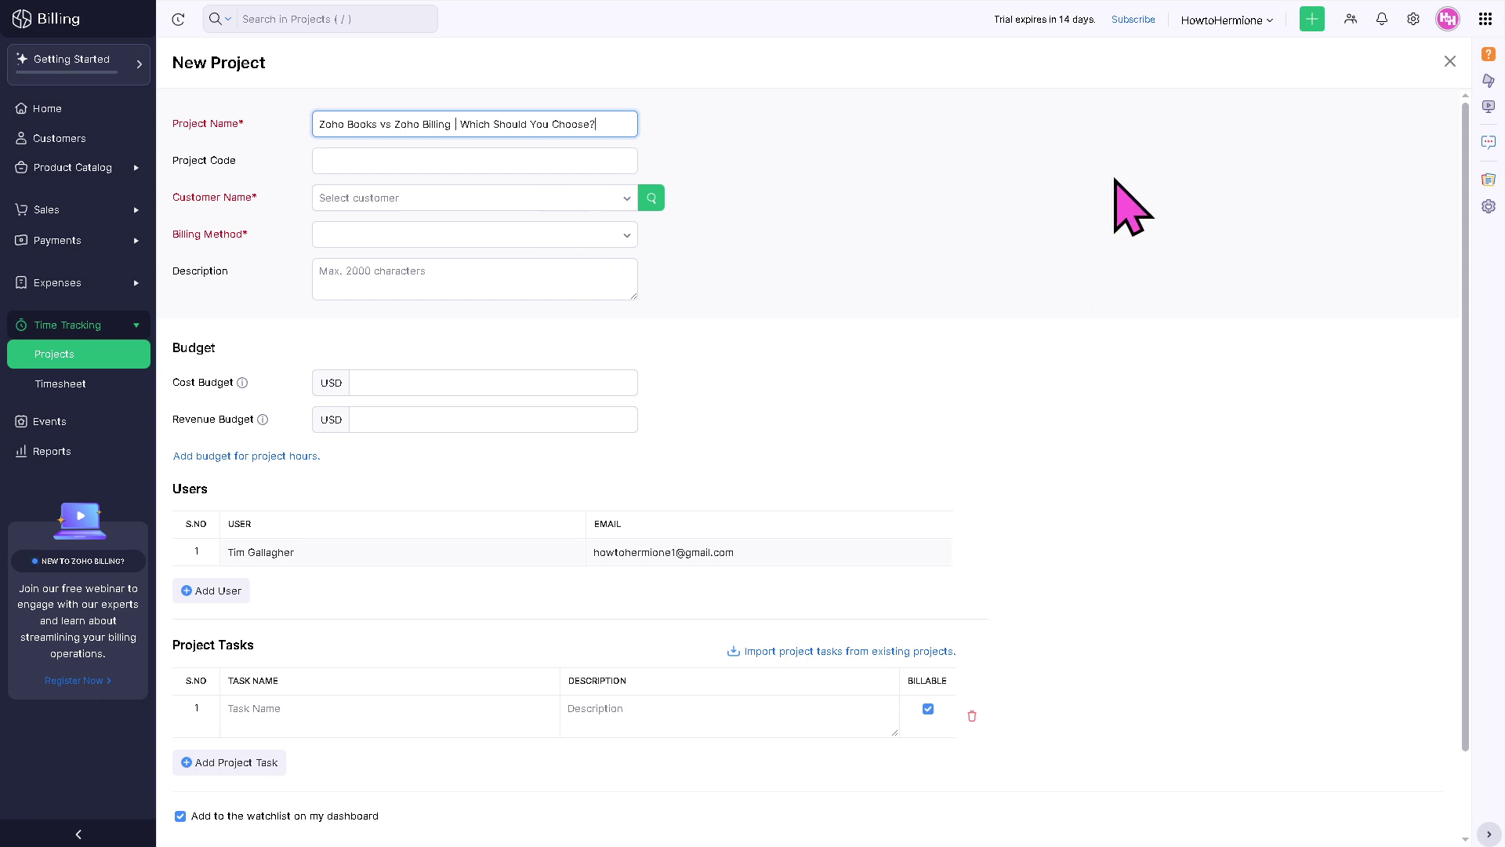
pyautogui.scroll(-1, 541, 458)
pyautogui.scroll(-1, 672, 455)
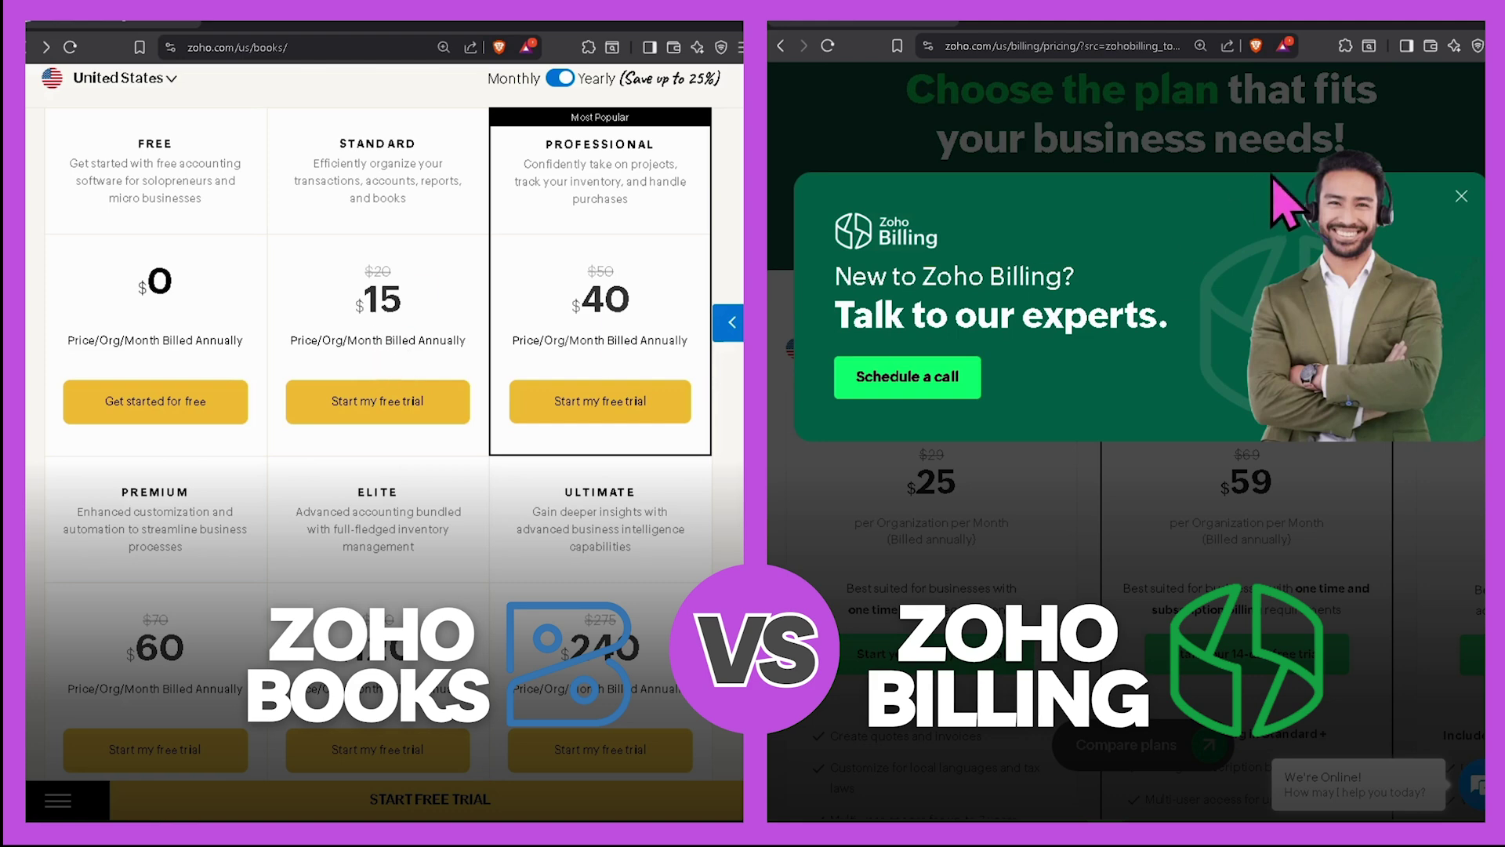
# Step: Close the 'Talk to our experts' popup on the Zoho Billing pricing page
pyautogui.click(1462, 196)
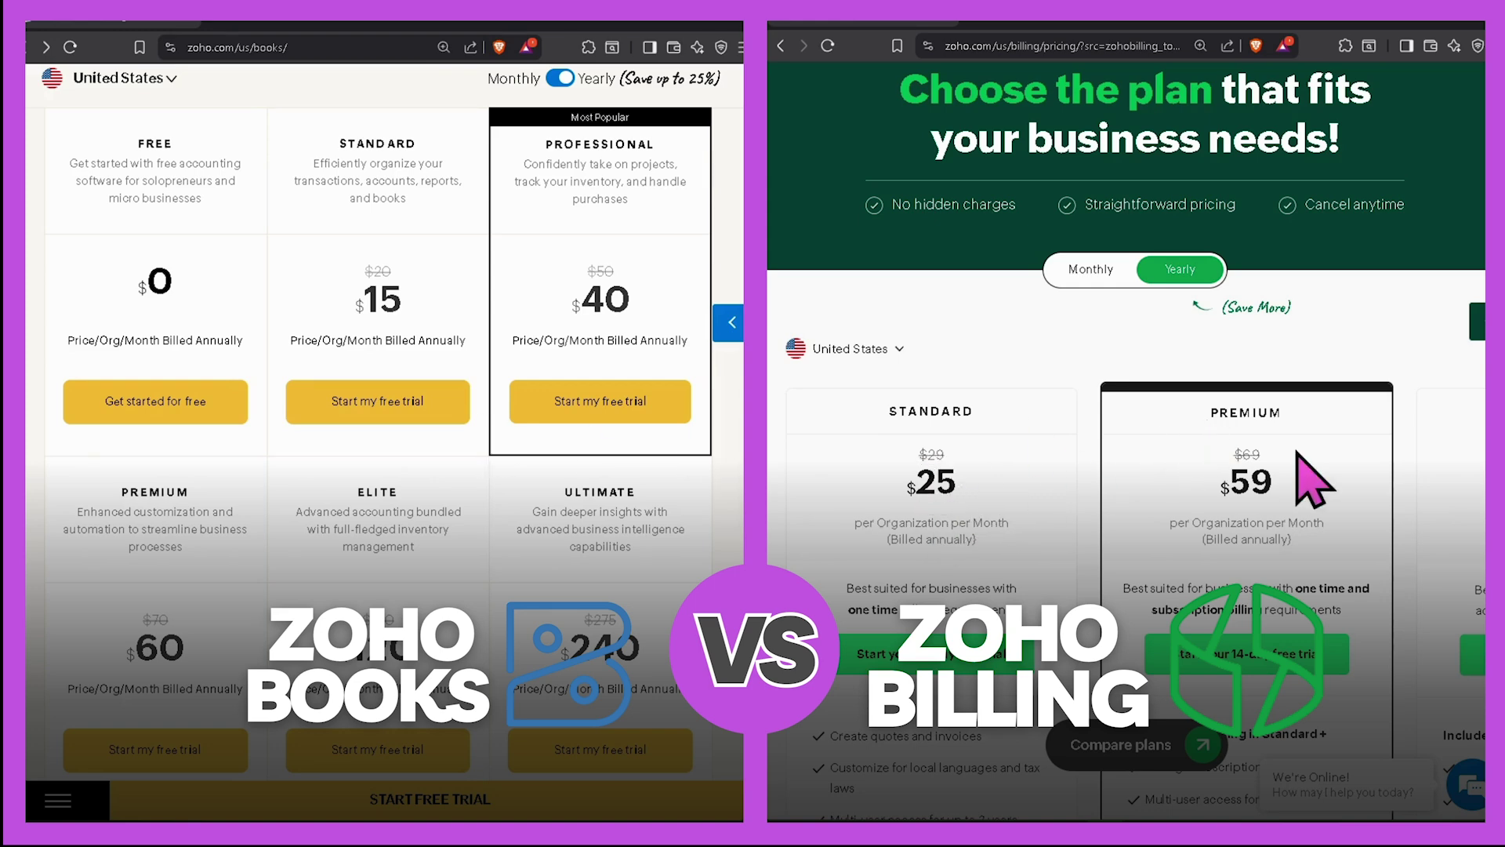
pyautogui.scroll(-2, 1301, 454)
pyautogui.scroll(-1, 1304, 477)
pyautogui.scroll(-1, 1304, 476)
pyautogui.scroll(-1, 699, 480)
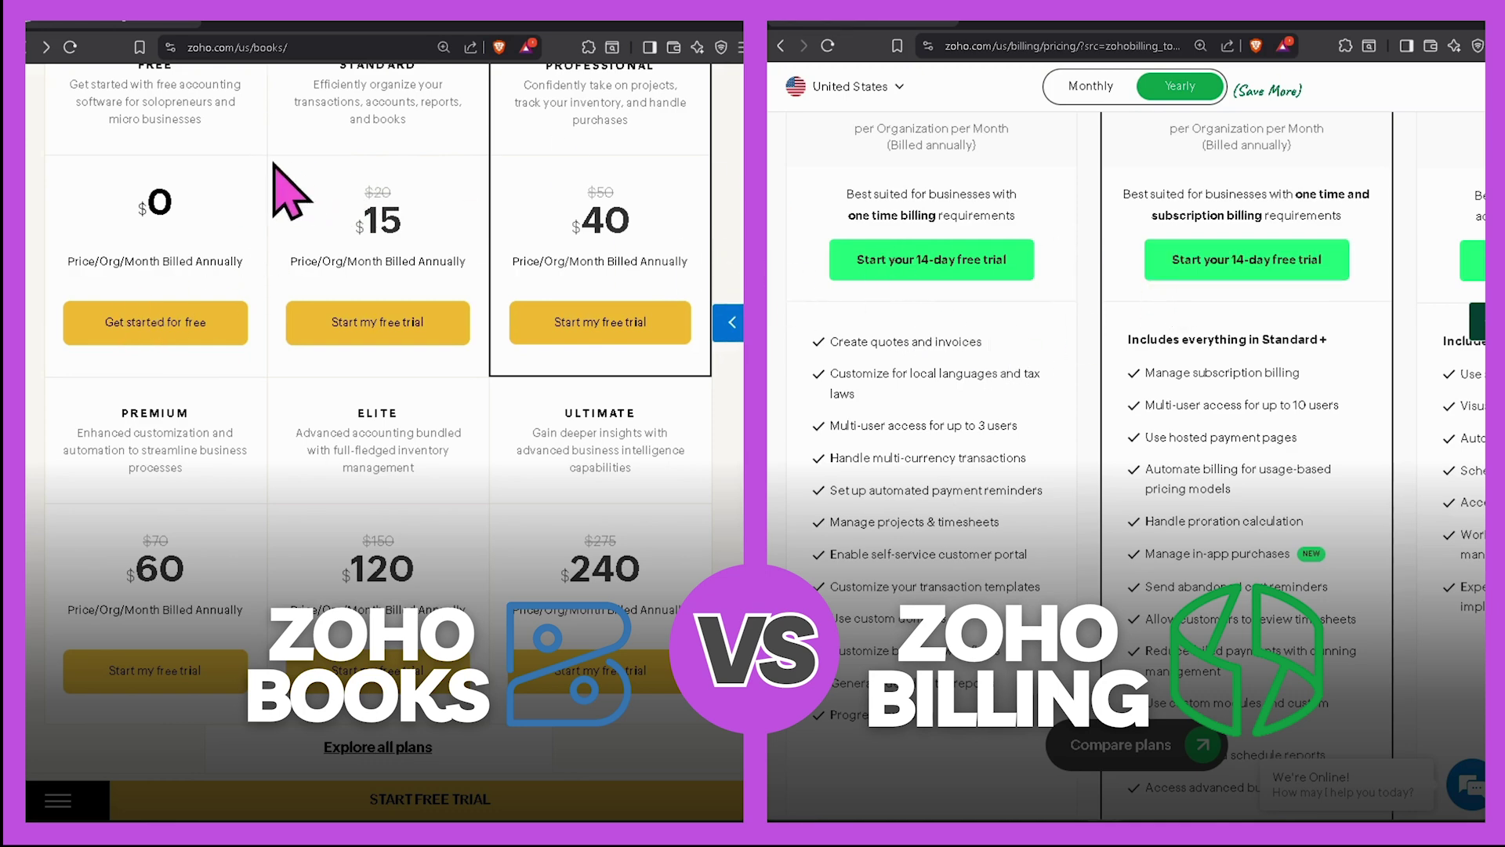
pyautogui.scroll(-1, 270, 301)
pyautogui.scroll(-3, 271, 302)
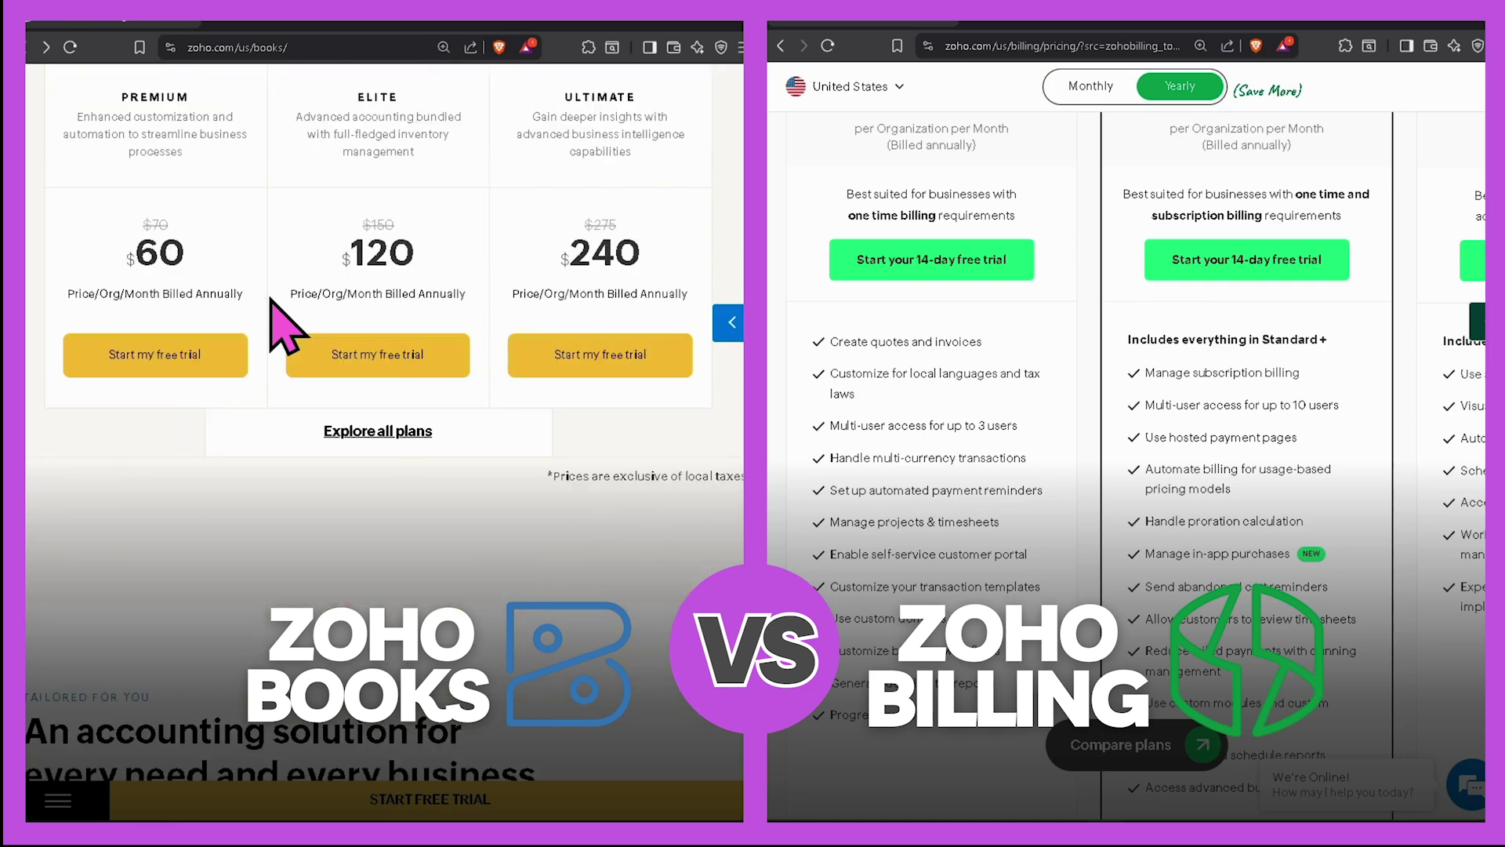
pyautogui.scroll(-2, 270, 301)
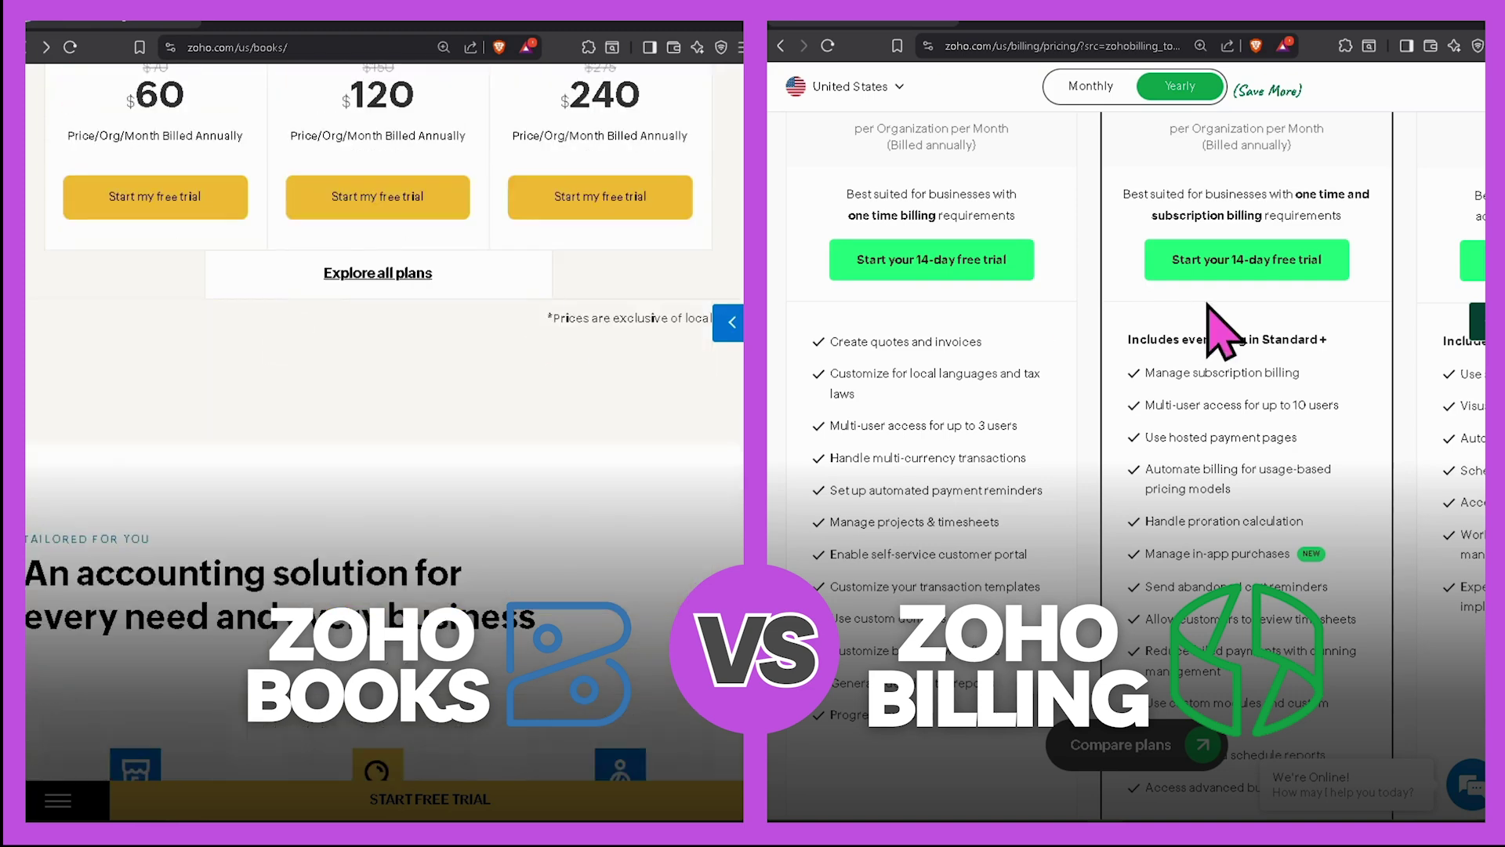
pyautogui.scroll(-2, 1079, 315)
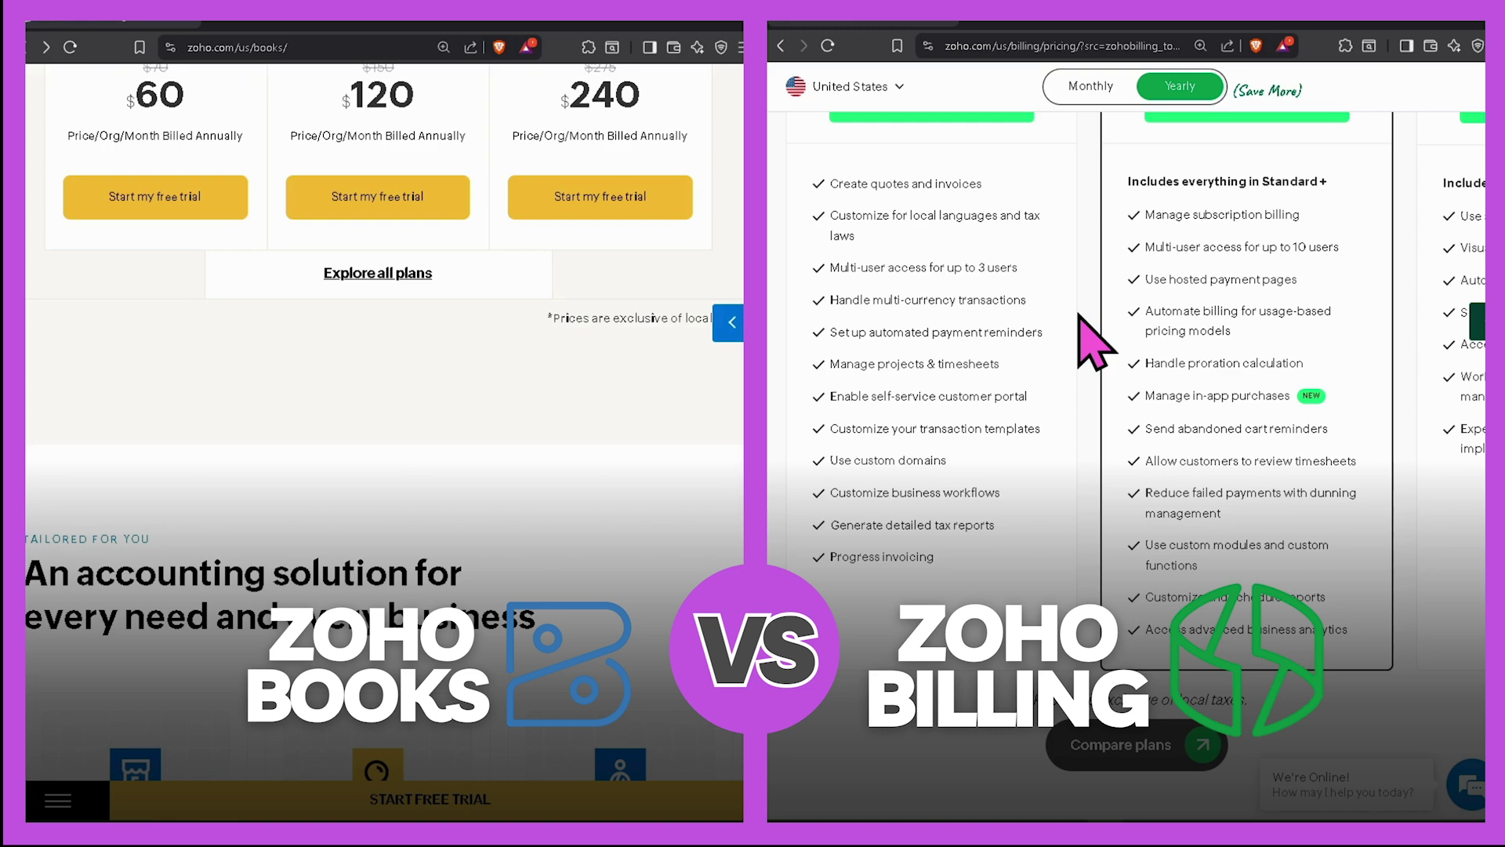
pyautogui.scroll(-2, 1094, 342)
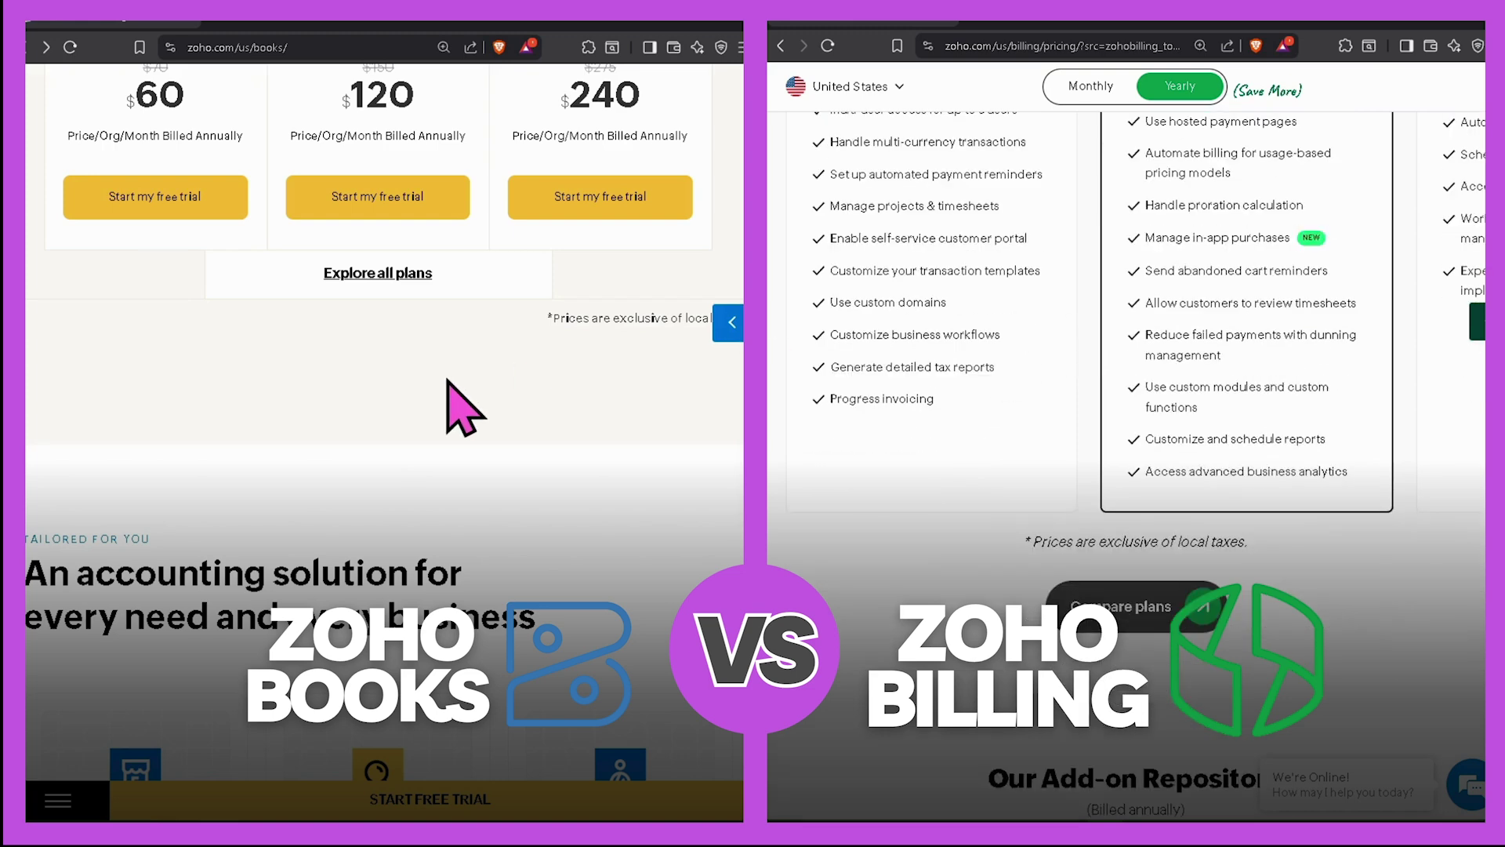
pyautogui.scroll(2, 448, 379)
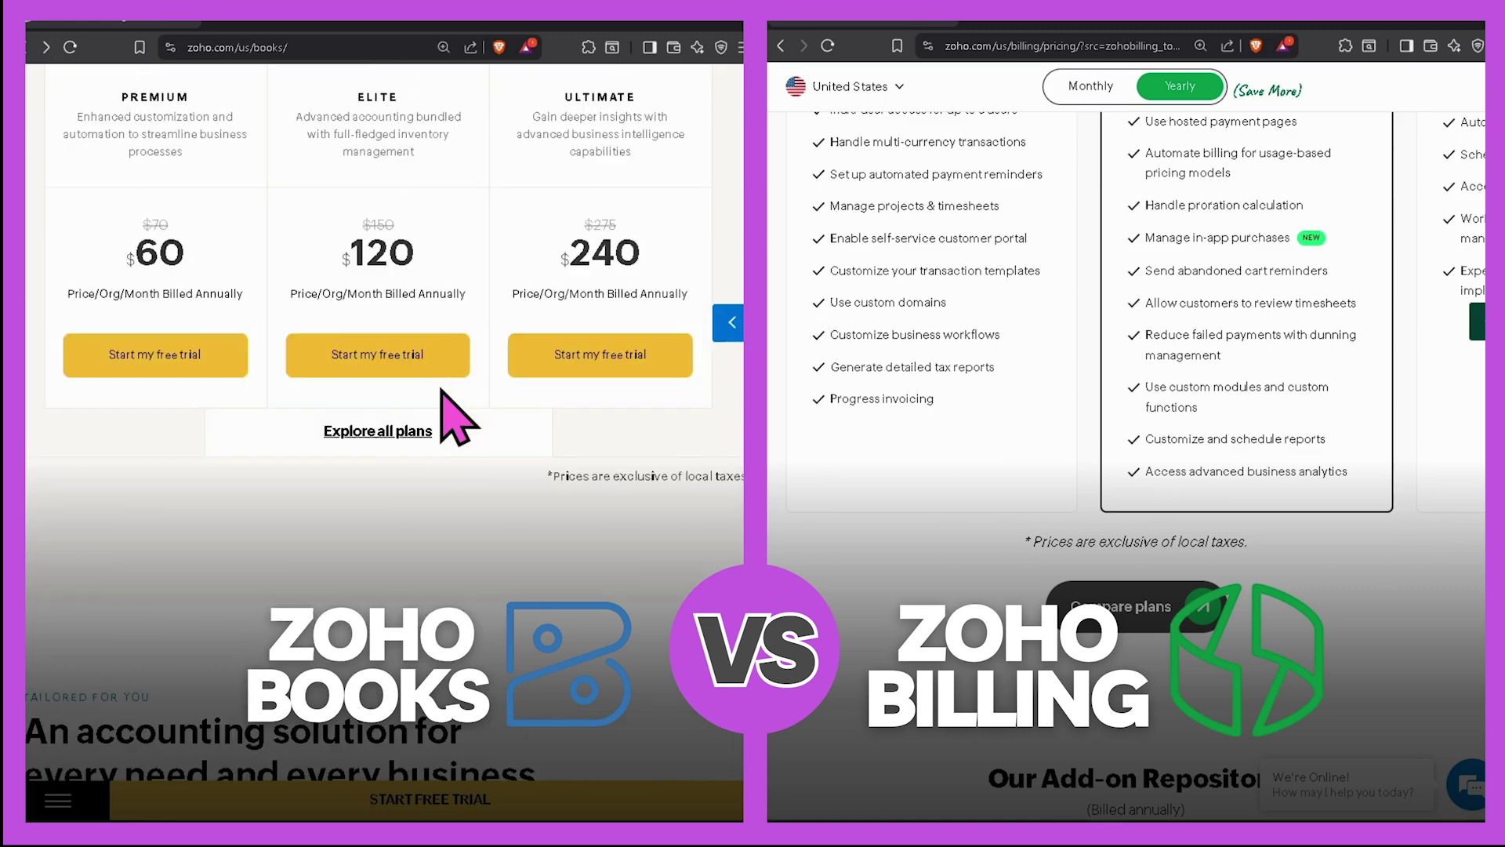